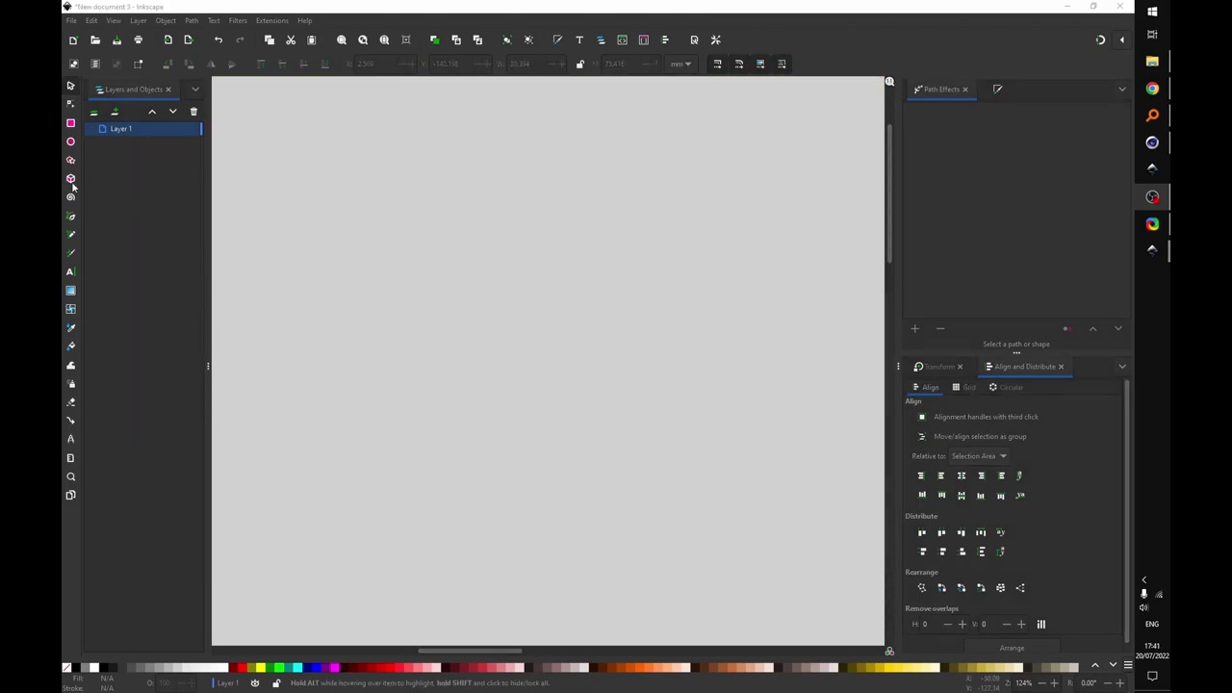
Draw a square about 41 mm wide and a circle with a radius of about 12 mm above it
left_click(70, 123)
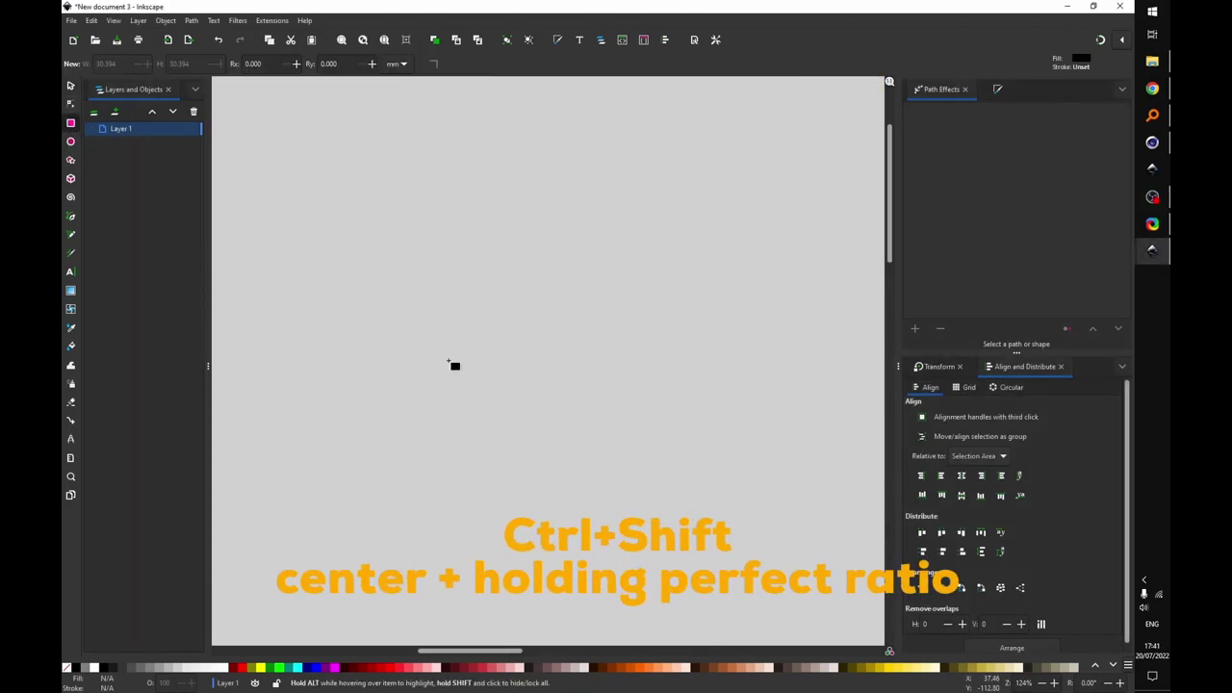
left_click_drag(448, 334, 505, 389)
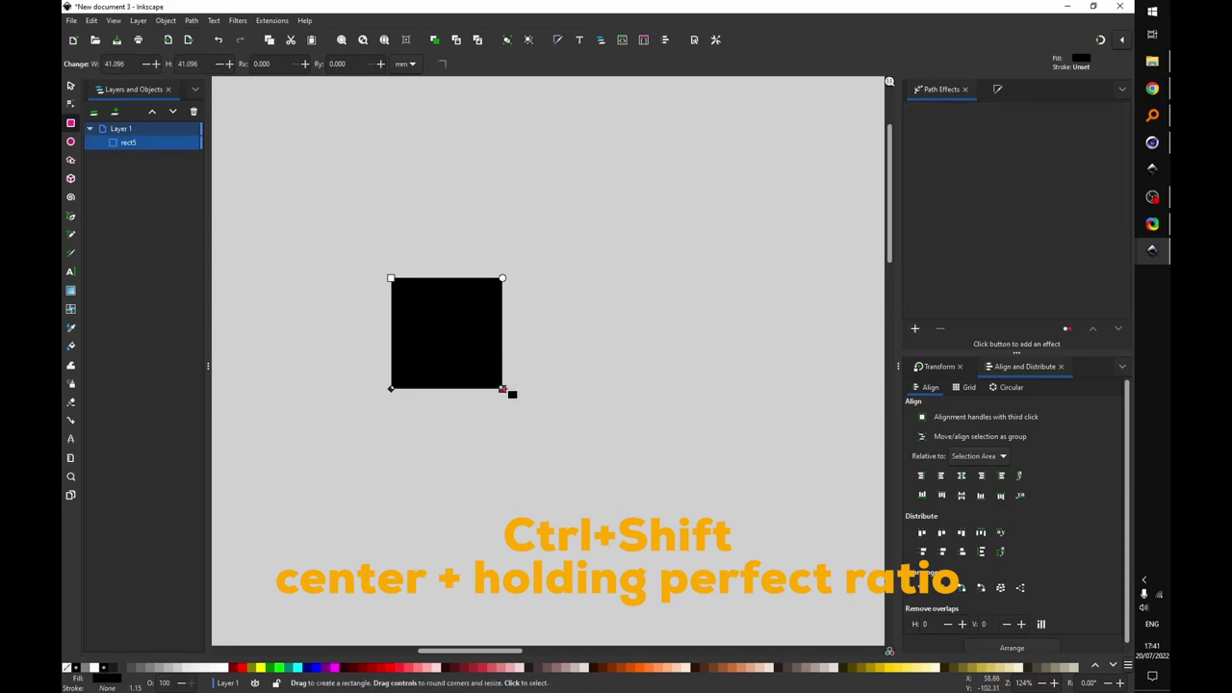
left_click(70, 141)
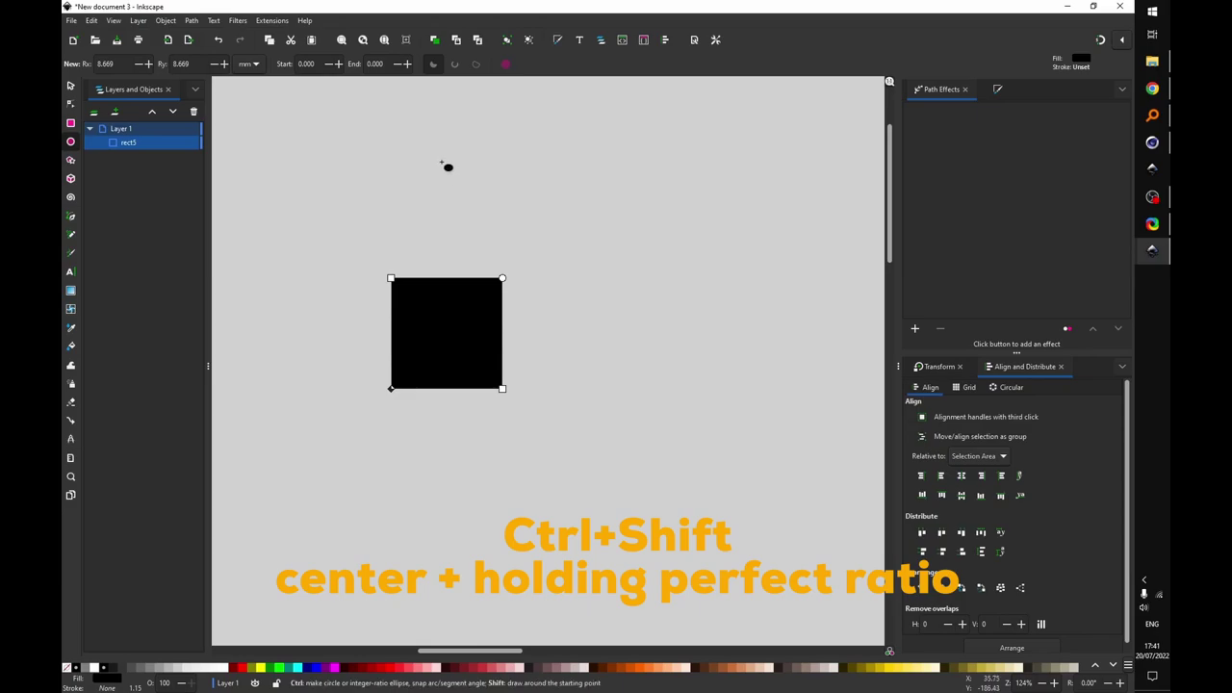
left_click_drag(441, 161, 478, 203)
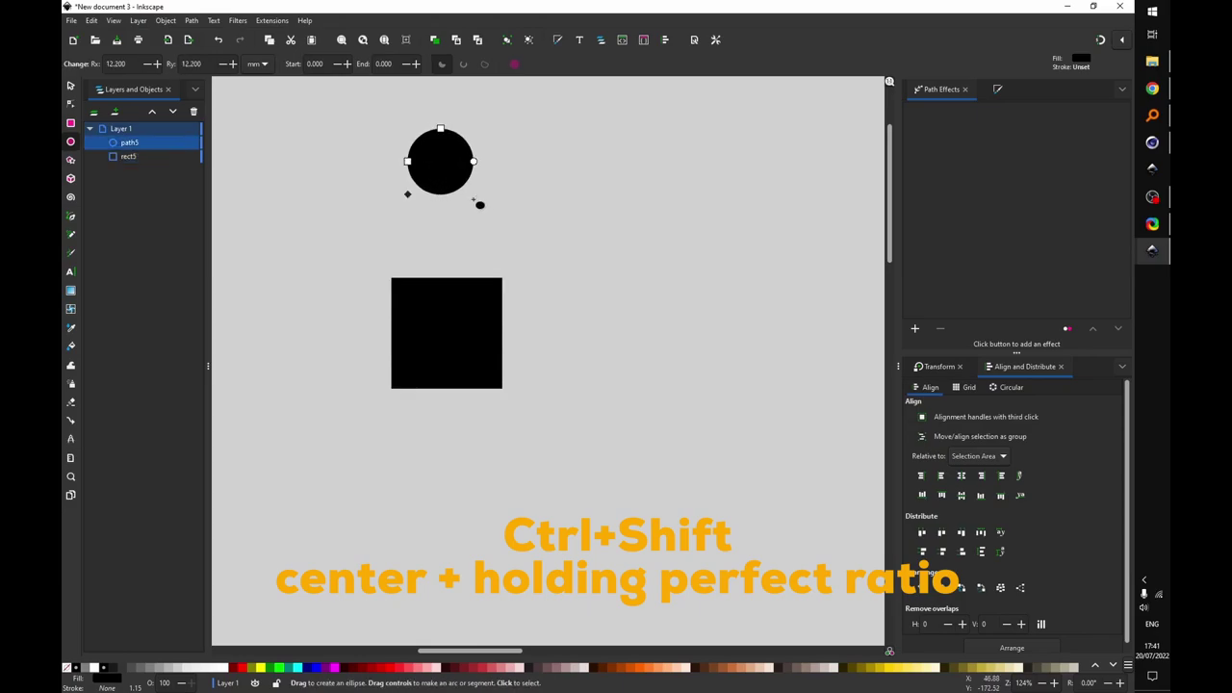
Fill the circle with red and move it onto the middle of the square's top edge, half overlapping the square
left_click(391, 667)
left_click(71, 86)
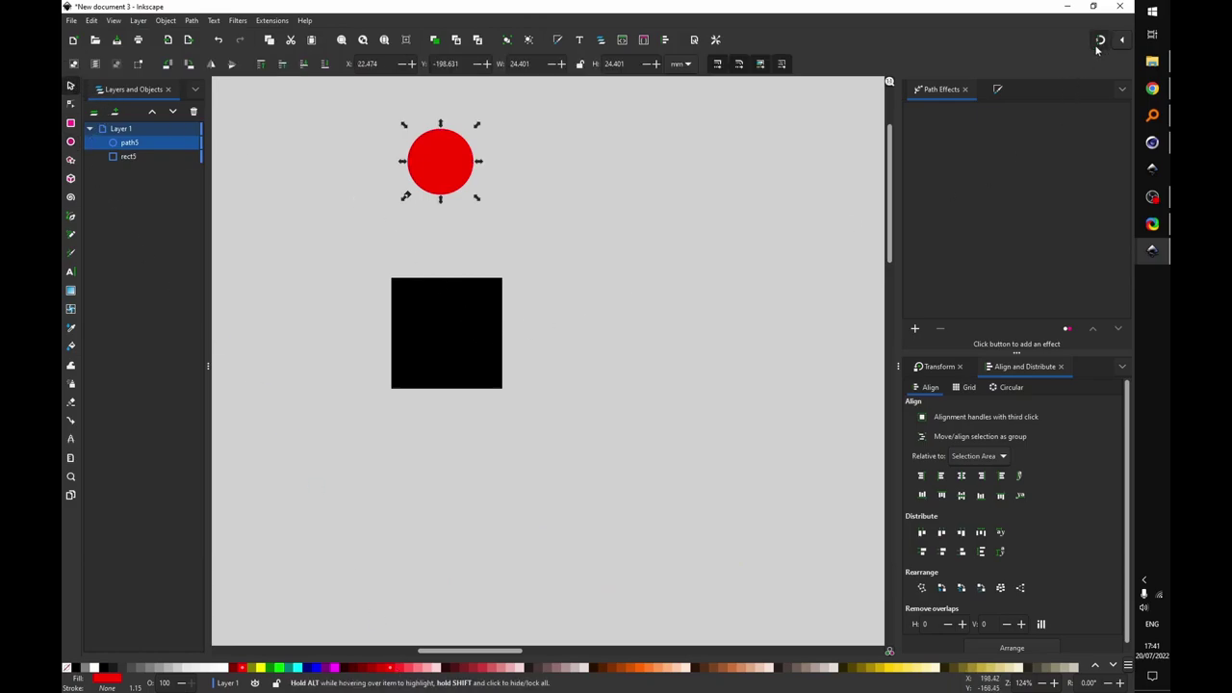
left_click_drag(441, 171, 450, 269)
scroll(445, 286, "up", 3)
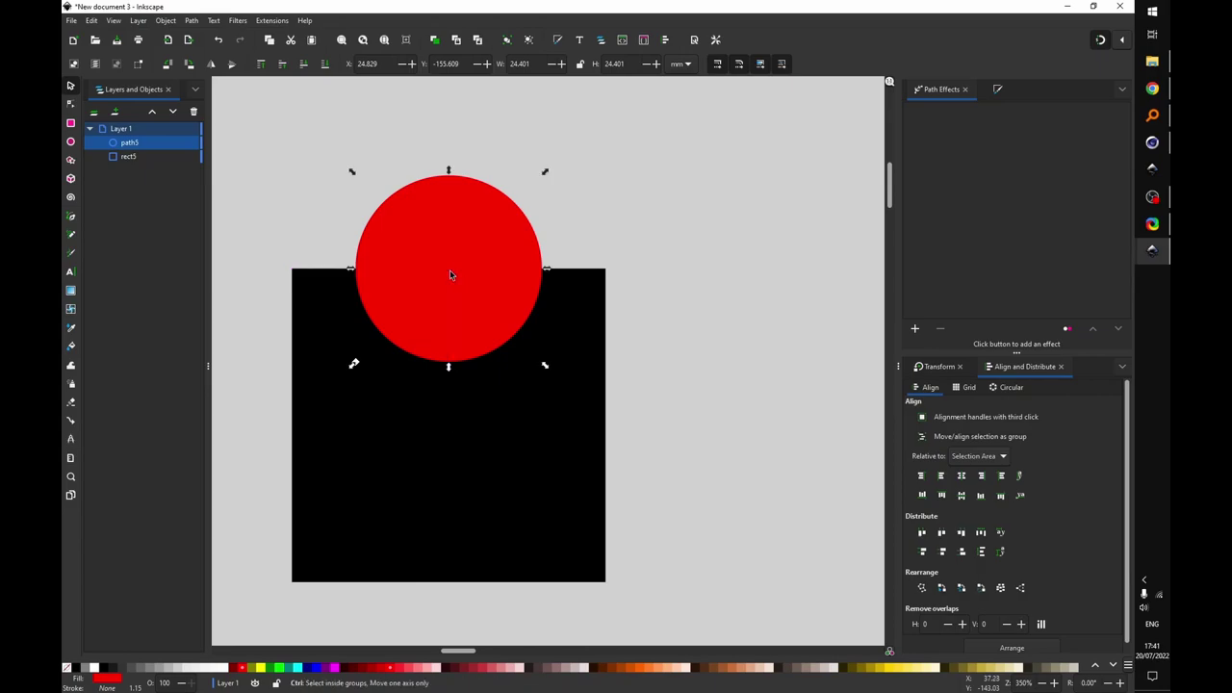
scroll(449, 269, "down", 2)
Subtract the circle from the square with a Difference operation, leaving a half-round notch
left_click_drag(302, 189, 633, 559)
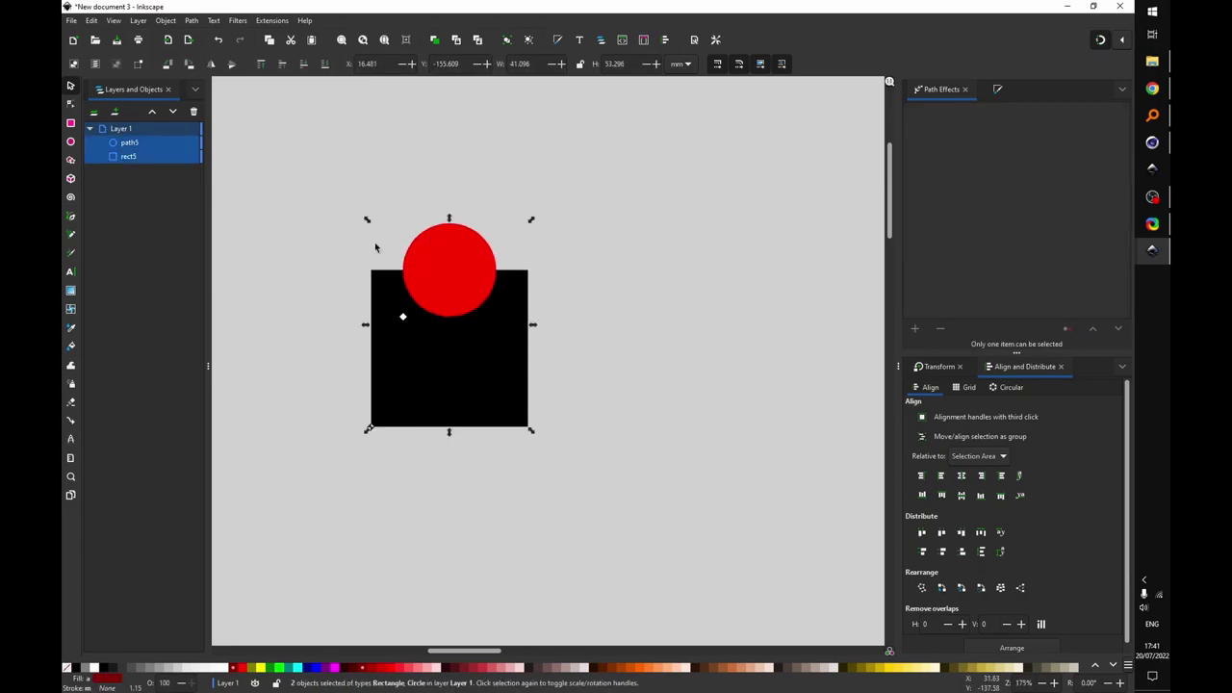
left_click(193, 20)
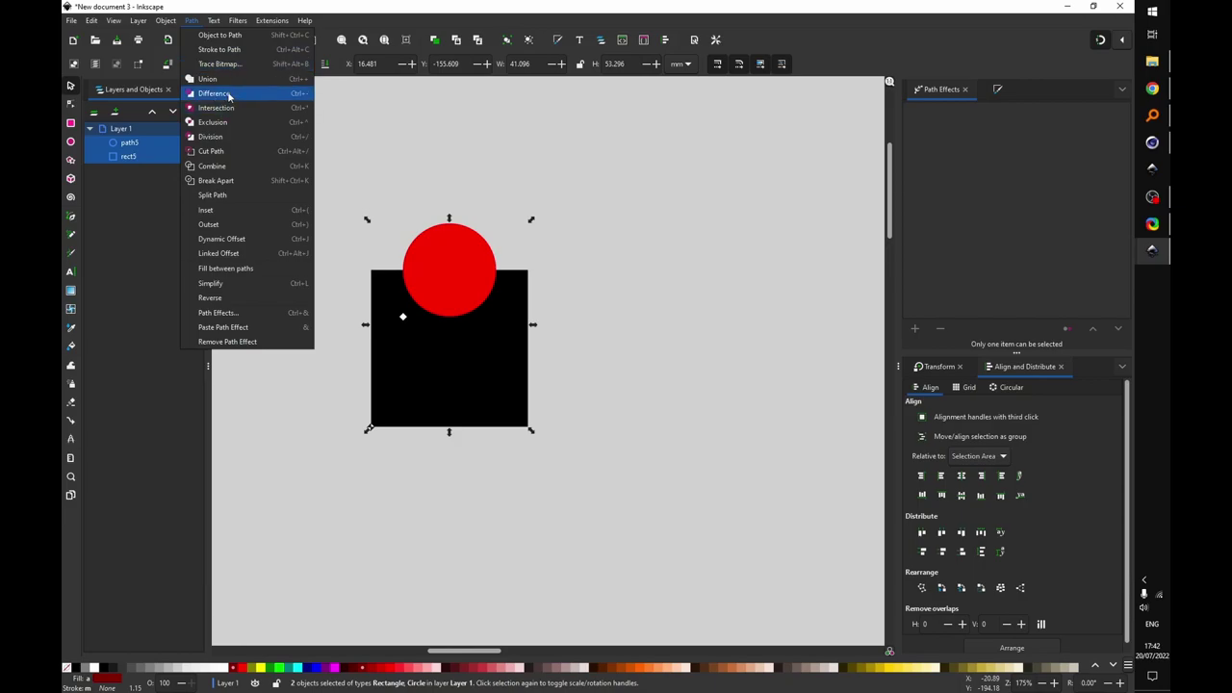
left_click(229, 95)
left_click(438, 241)
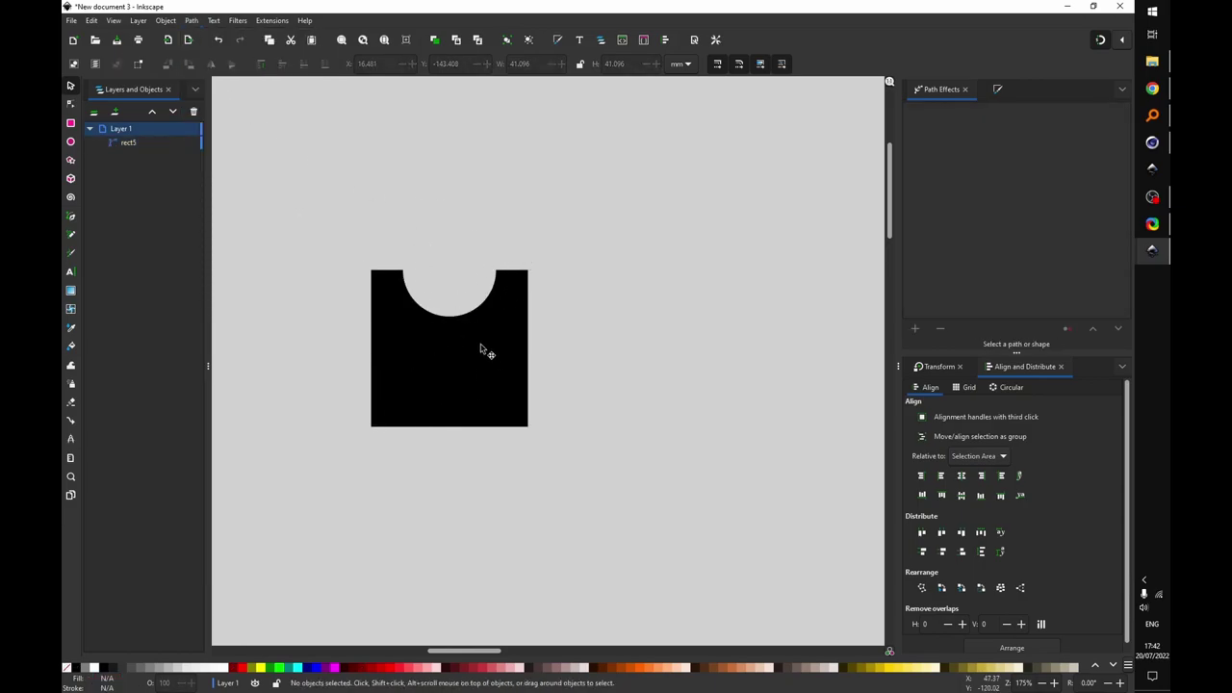
Select the four corner nodes of the notched square and delete the side and bottom segments between them
left_click(70, 103)
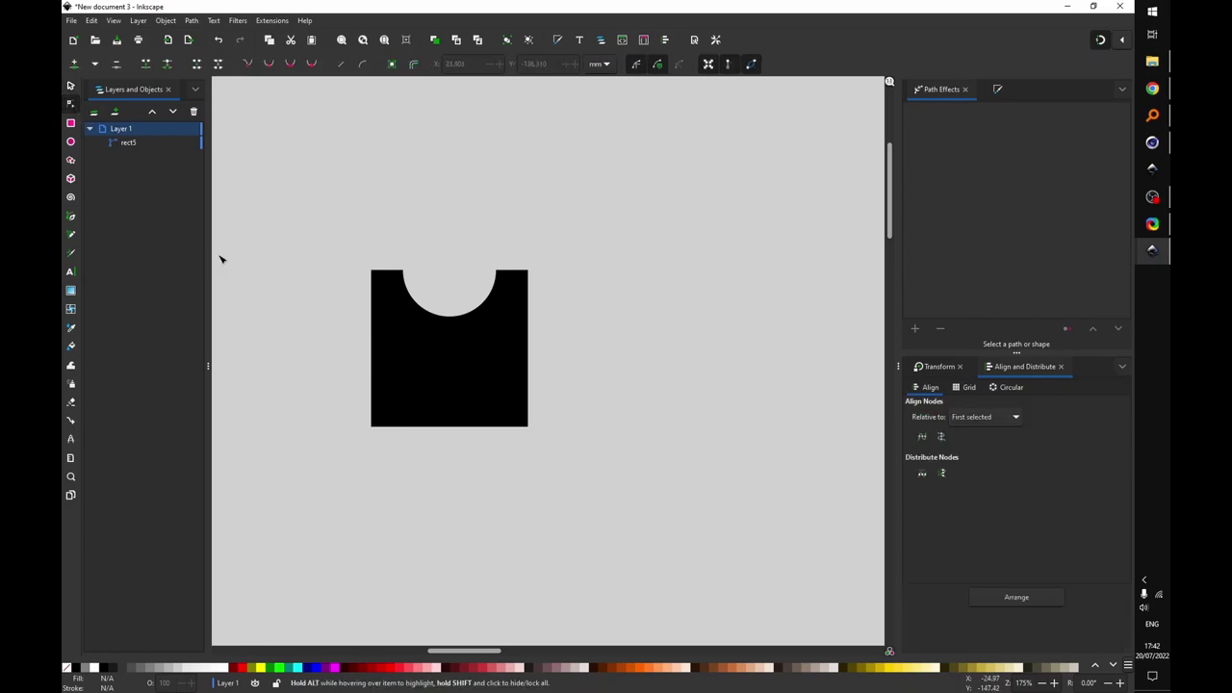
left_click(446, 376)
scroll(433, 378, "down", 2, "ctrl")
scroll(416, 378, "up", 2, "ctrl")
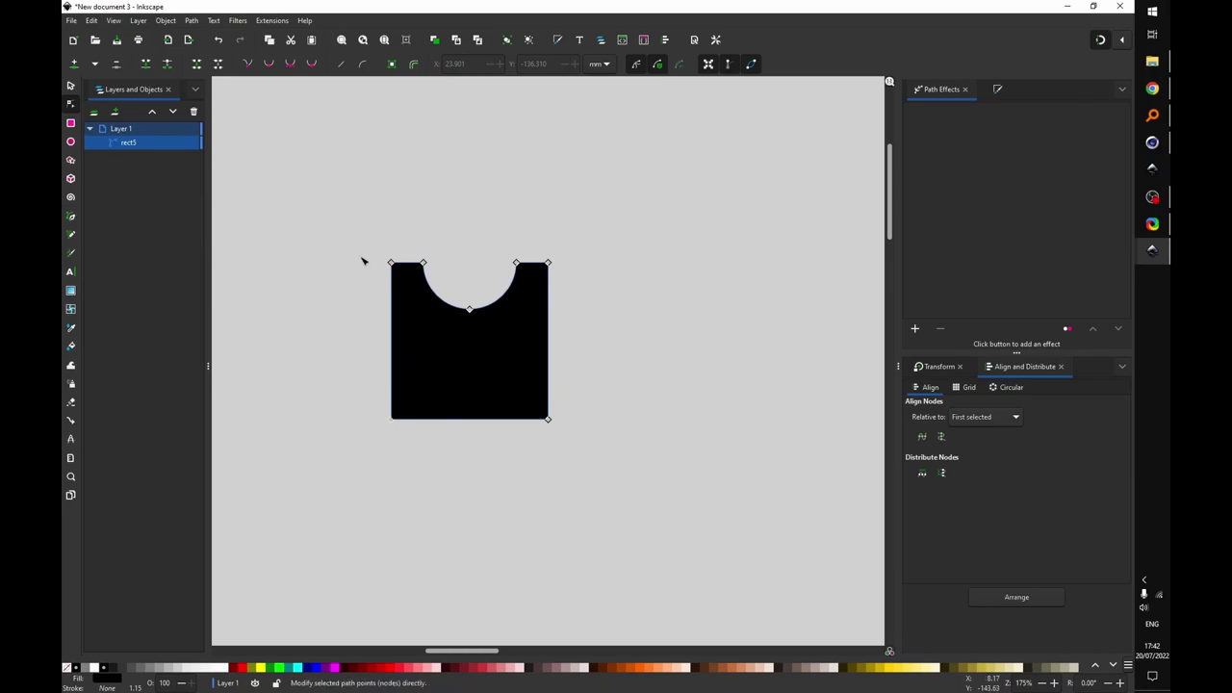
left_click_drag(361, 248, 414, 441)
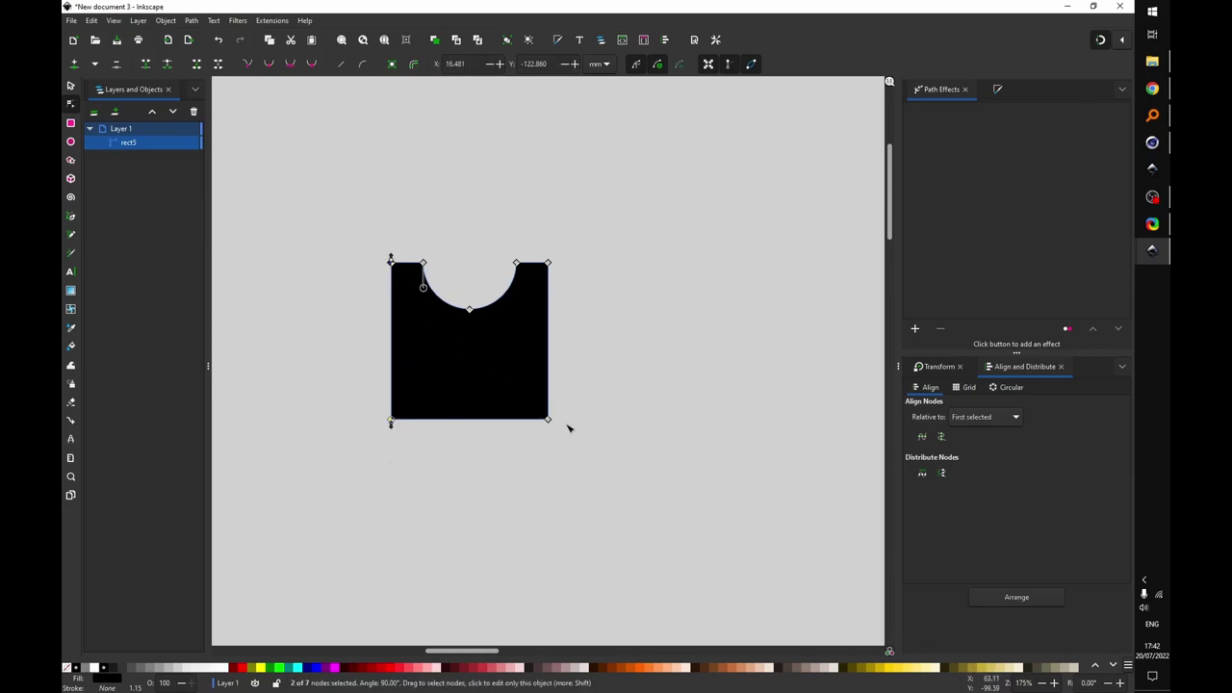
left_click_drag(570, 428, 524, 396, "shift")
left_click_drag(550, 248, 546, 289, "shift")
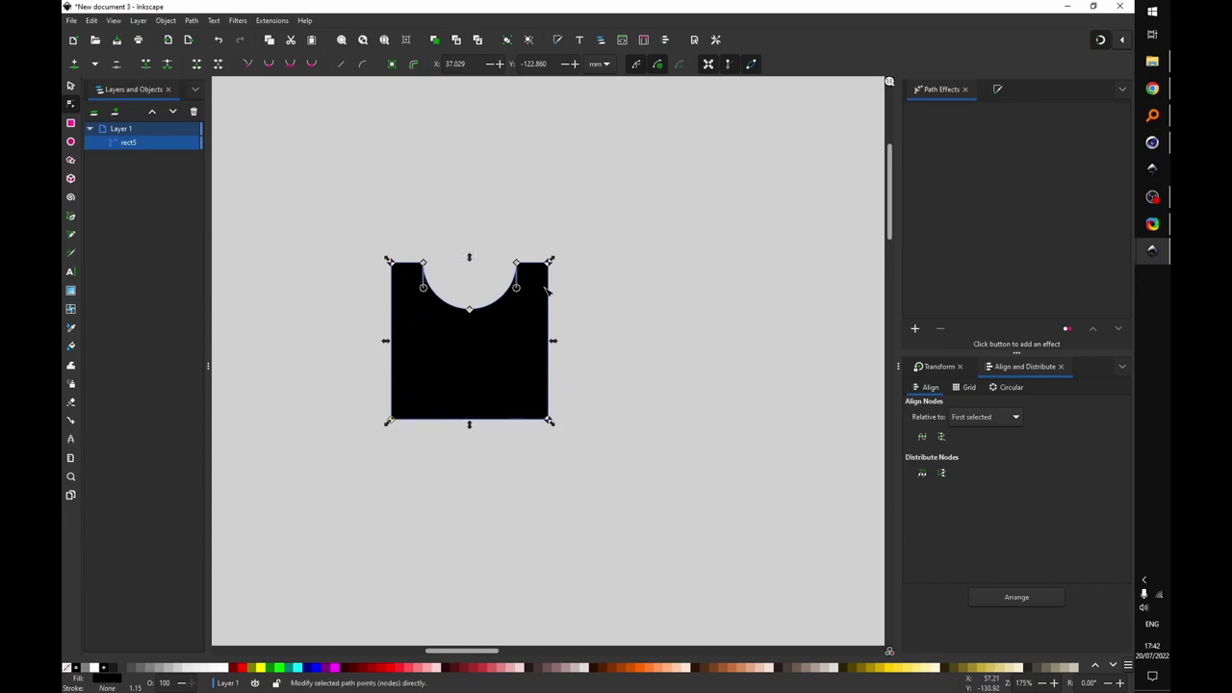
left_click(217, 64)
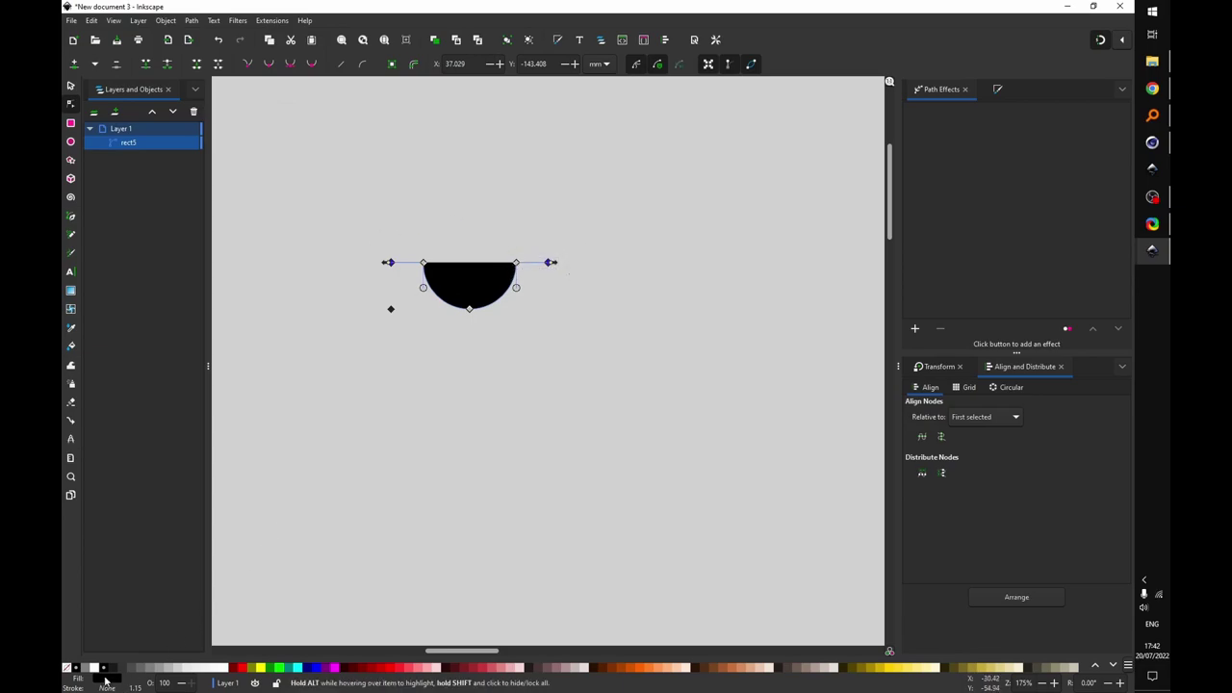
Remove the fill from the open notch path and give it a black stroke
middle_click(104, 679)
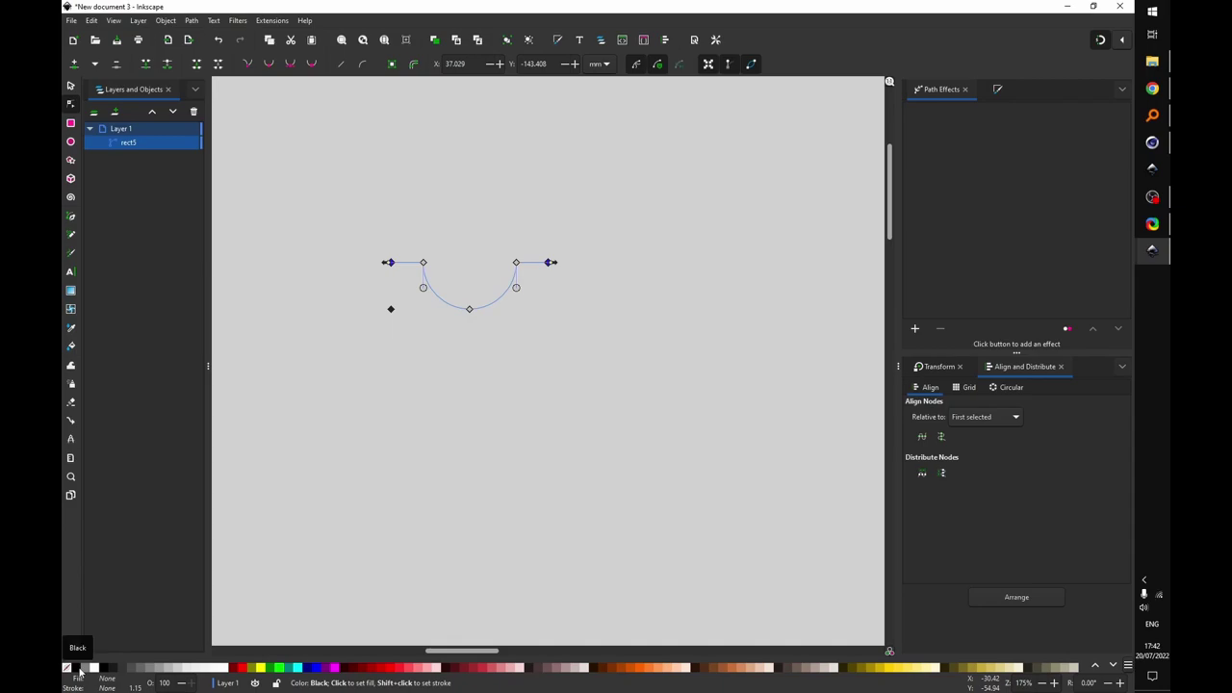
left_click(80, 672, "shift")
left_click(494, 325)
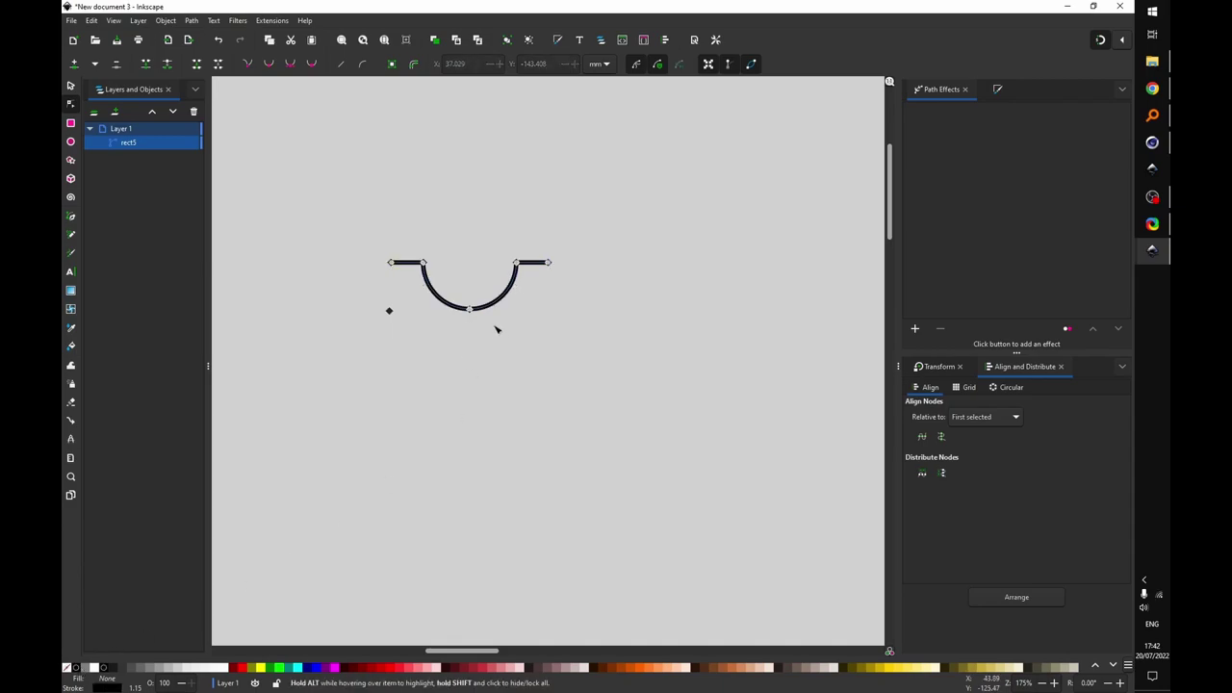
Draw a rectangle of about 137 by 99 mm in the upper-left part of the page
scroll(450, 300, "down", 1)
scroll(453, 398, "down", 1)
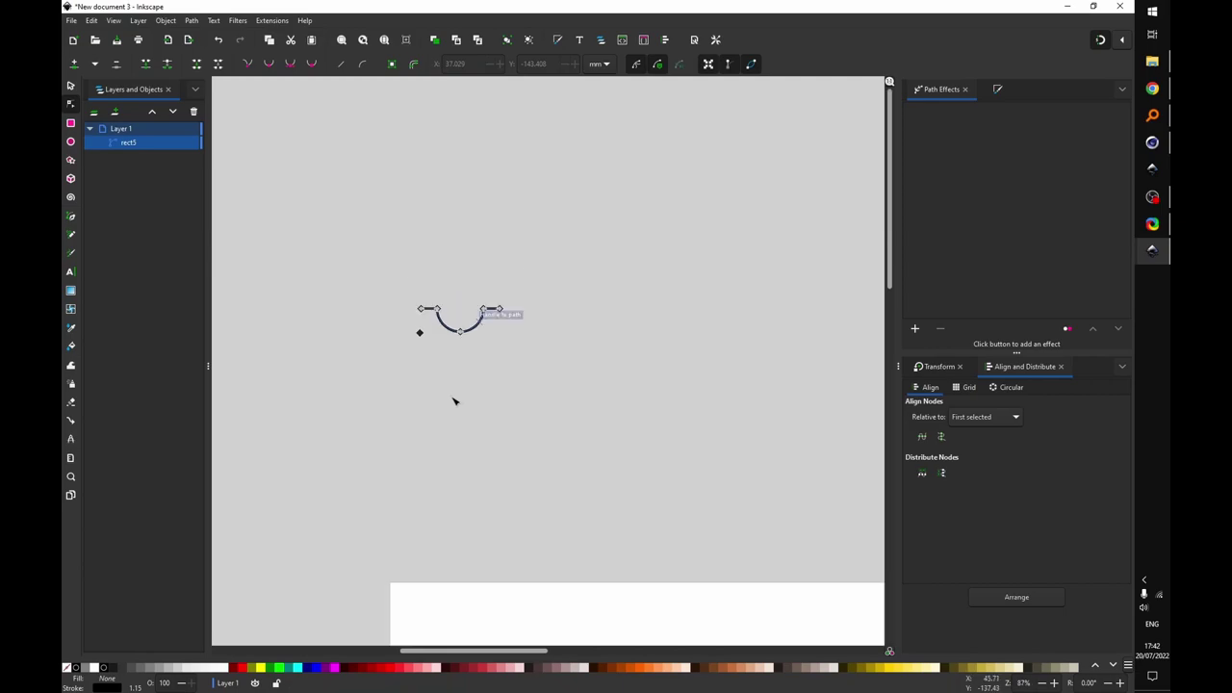
mouse_move(547, 484)
left_mouse_down()
mouse_move(389, 295)
mouse_move(420, 318)
left_mouse_up()
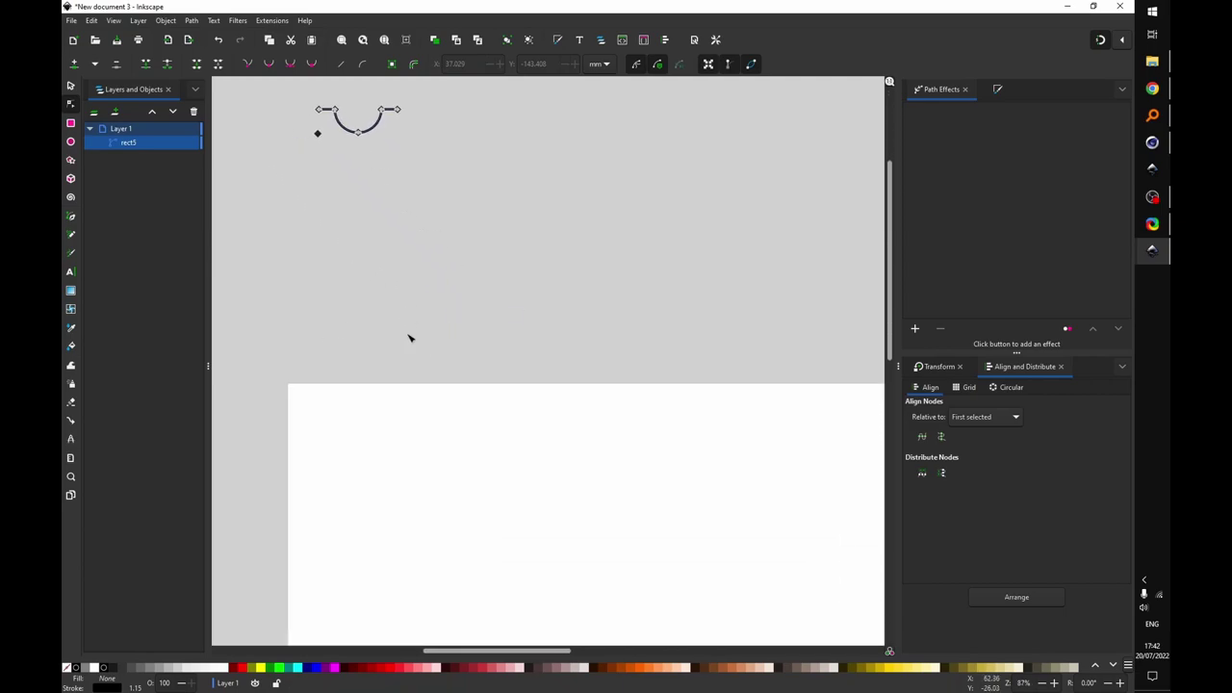
left_click_drag(399, 212, 381, 197)
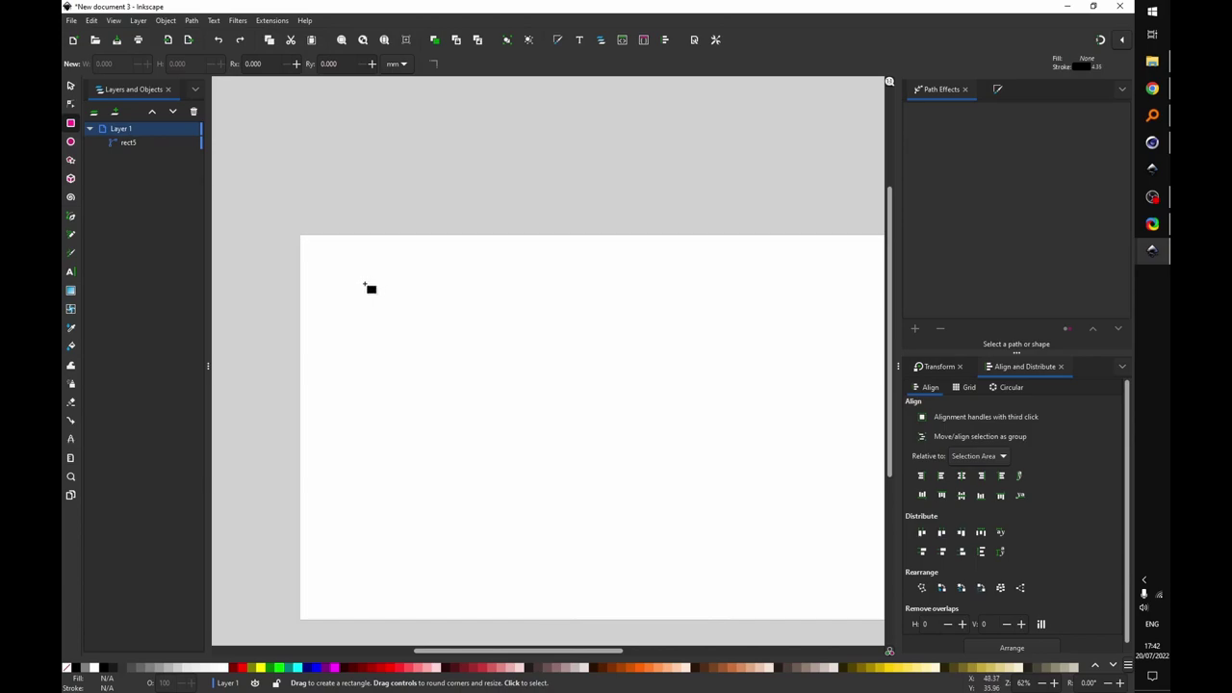
left_click_drag(382, 279, 567, 412)
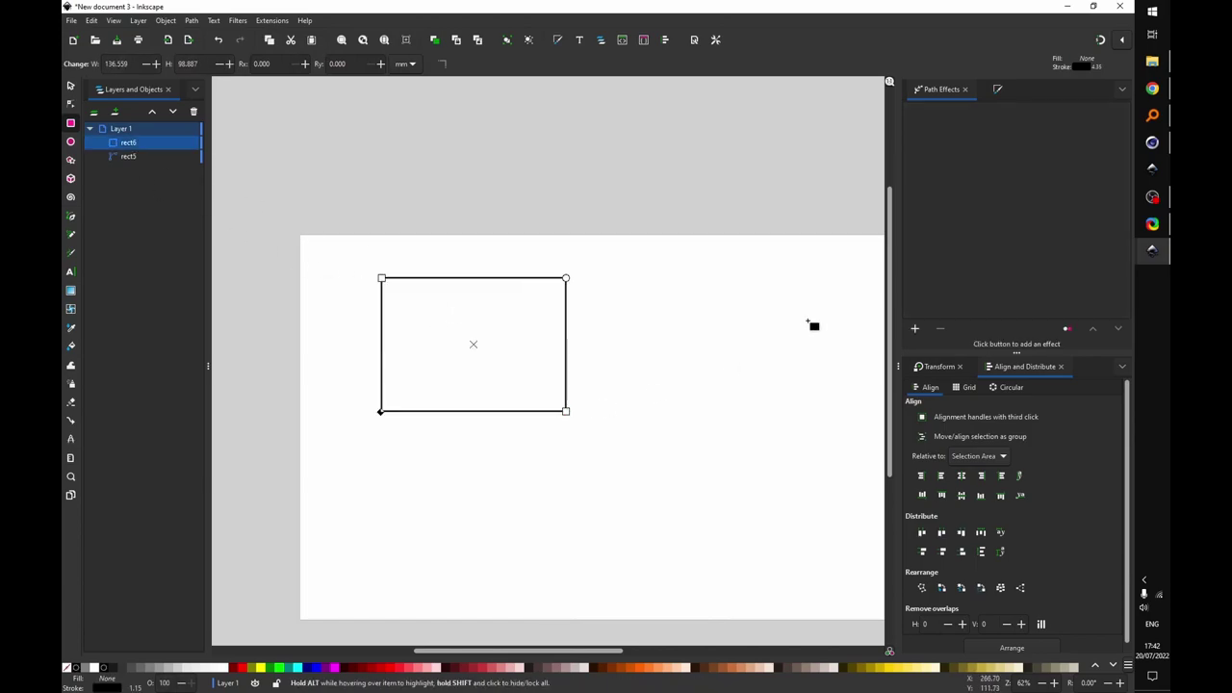
Add the Pattern Along Path effect to the rectangle
left_click(916, 330)
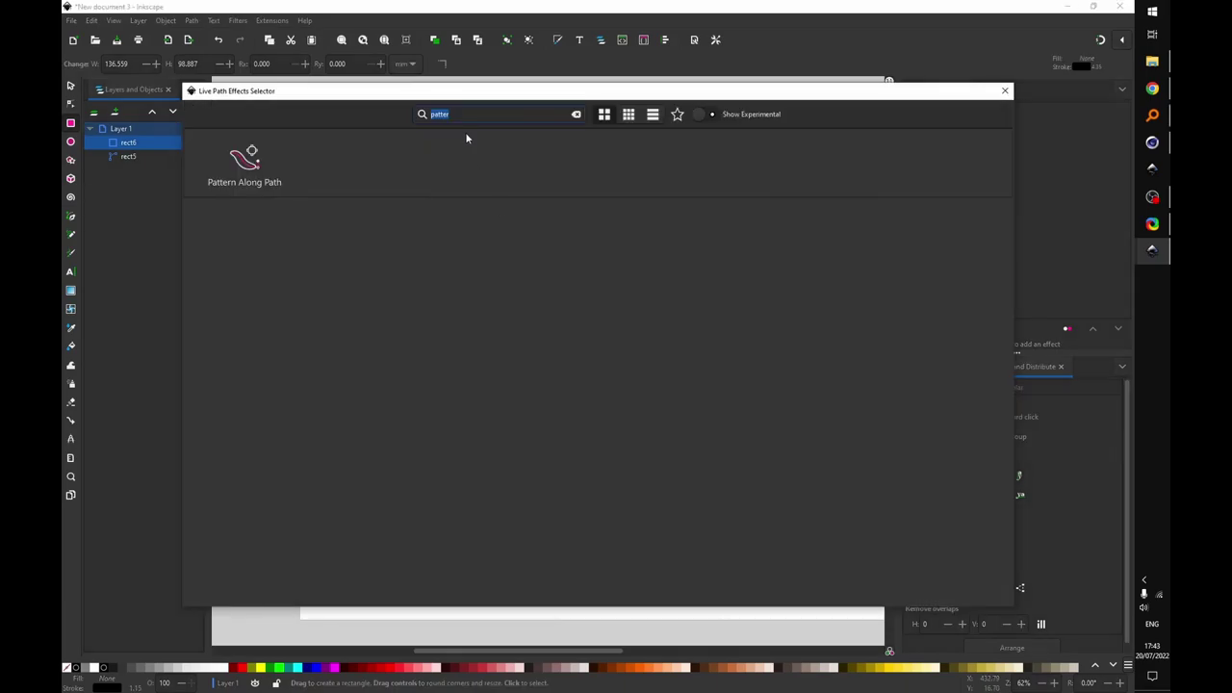
type("patter")
left_click(270, 186)
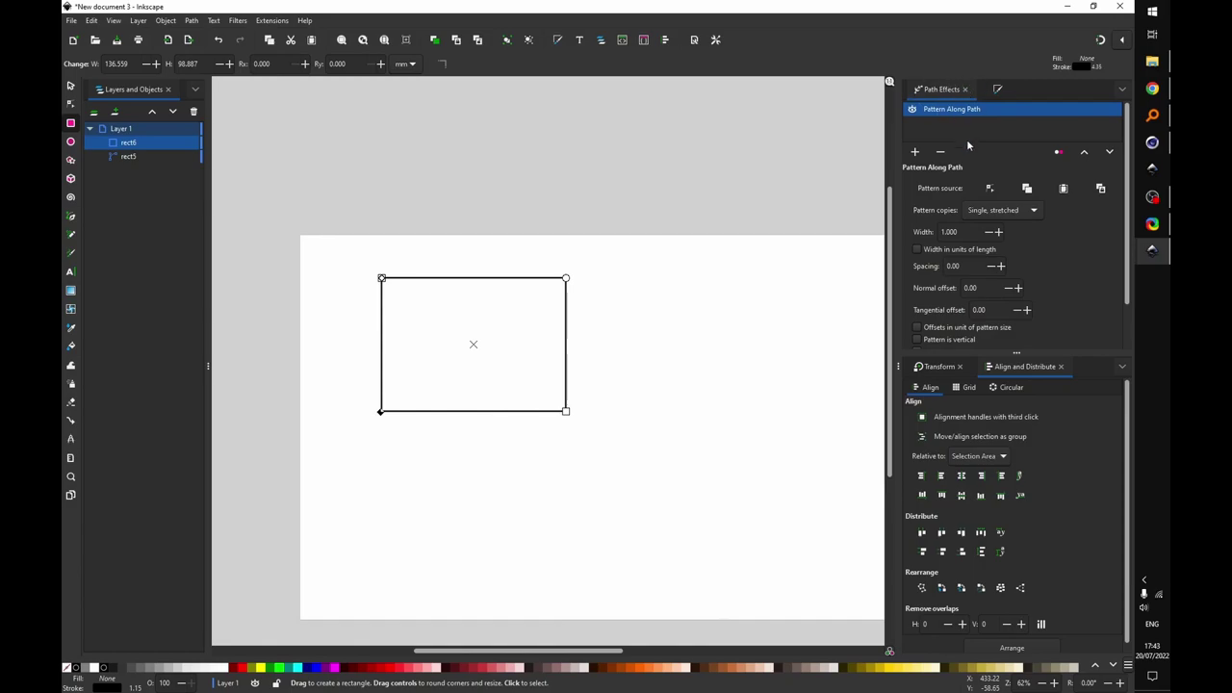
Copy the notch path and link it from the clipboard as the pattern source of the rectangle's path effect
scroll(443, 296, "up", 5)
key("s")
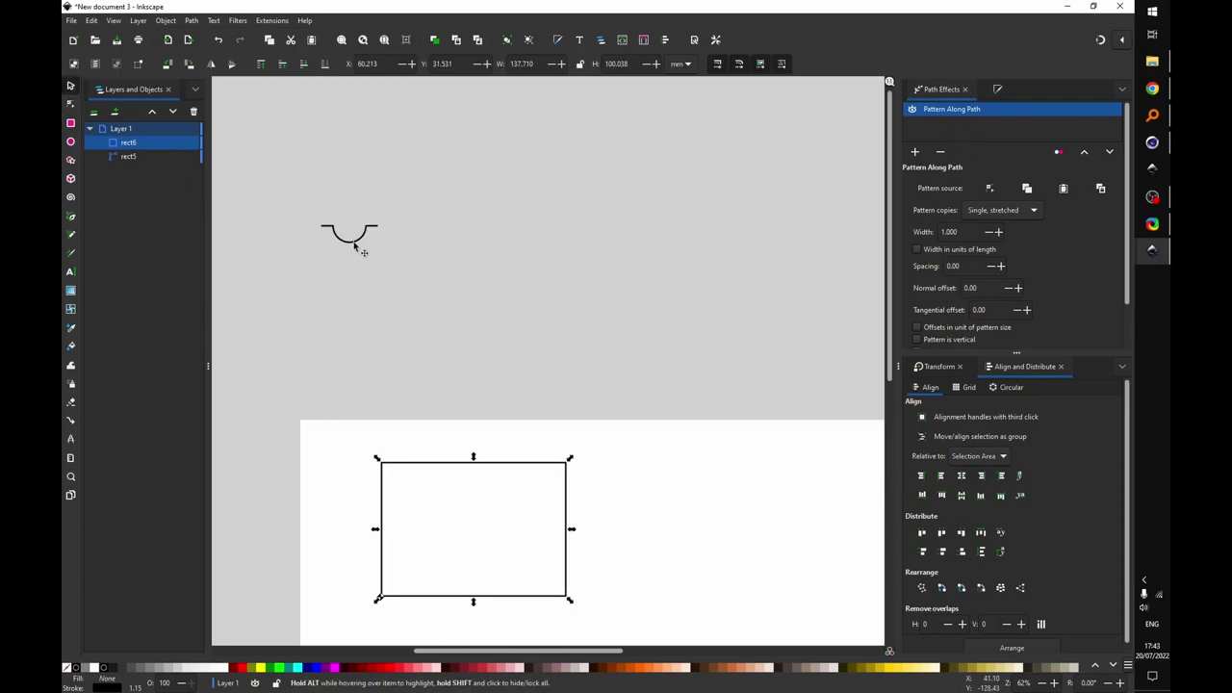
left_click(364, 242)
key("ctrl+c")
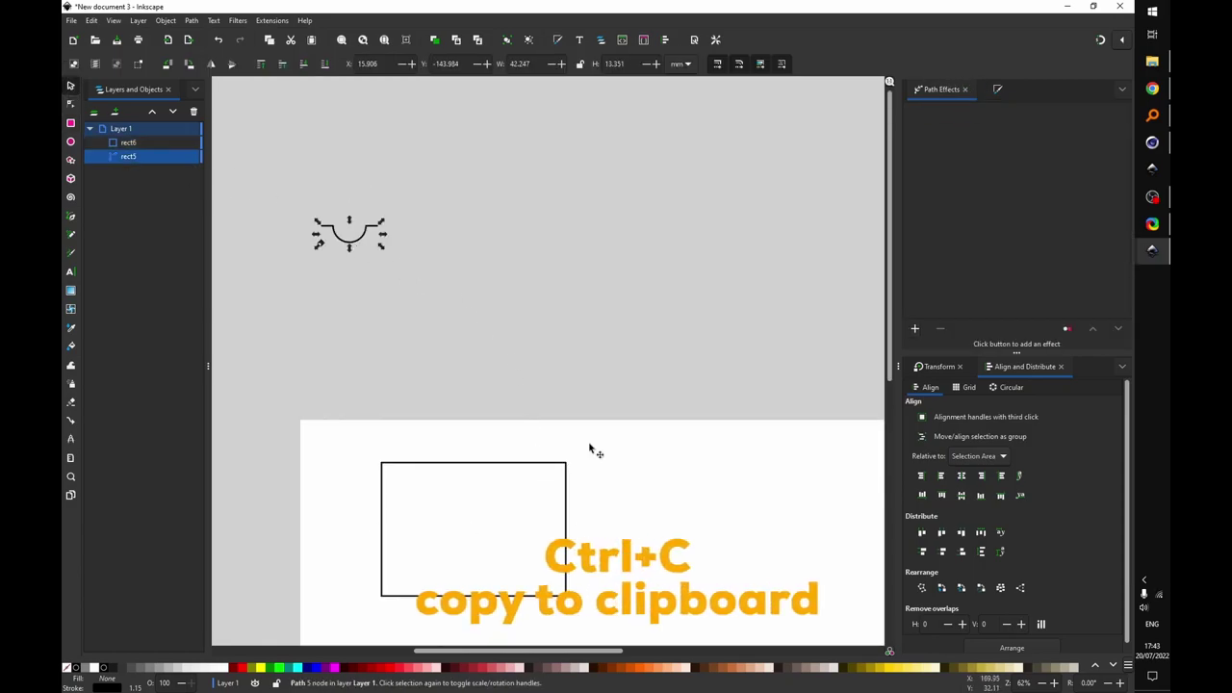
left_click(566, 465)
left_click(1100, 189)
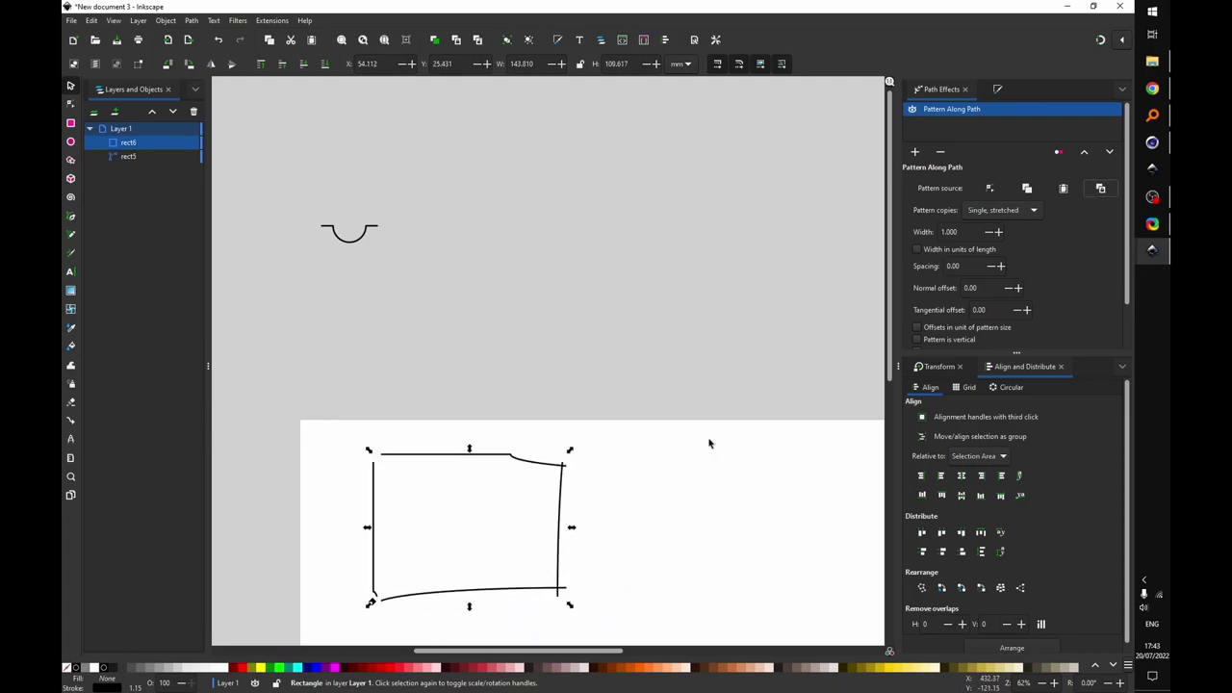
Set the rectangle's pattern copies to Repeated, stretched
scroll(503, 539, "down", 4)
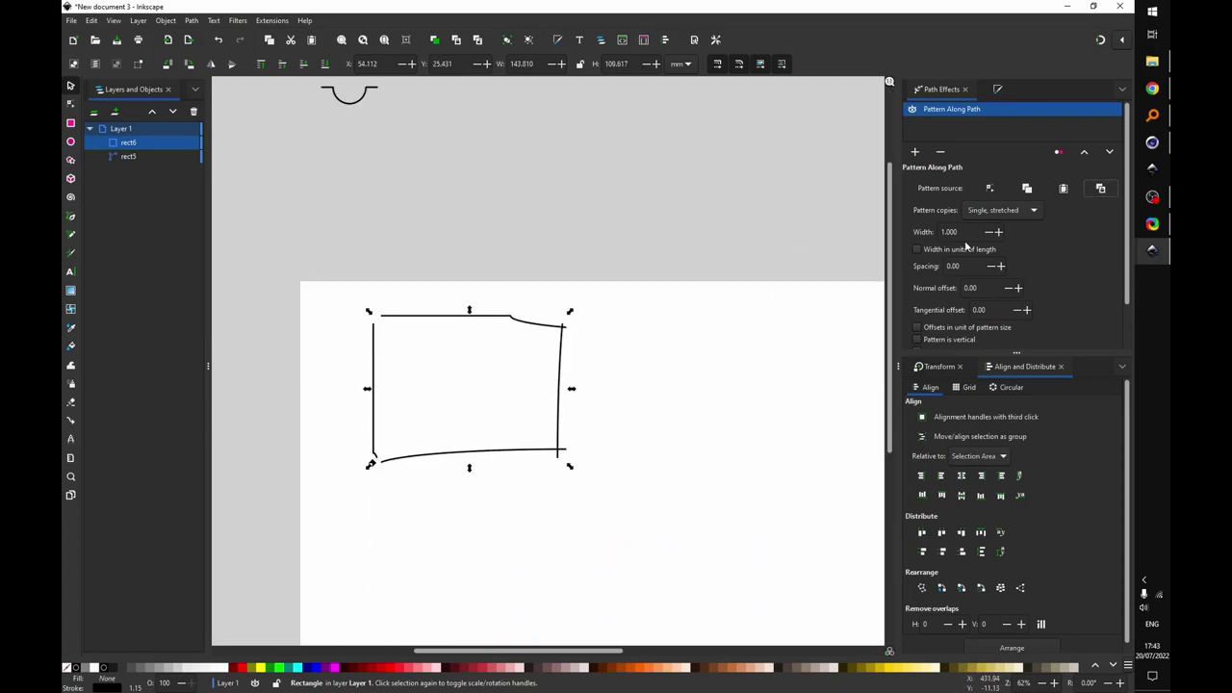
left_click(994, 210)
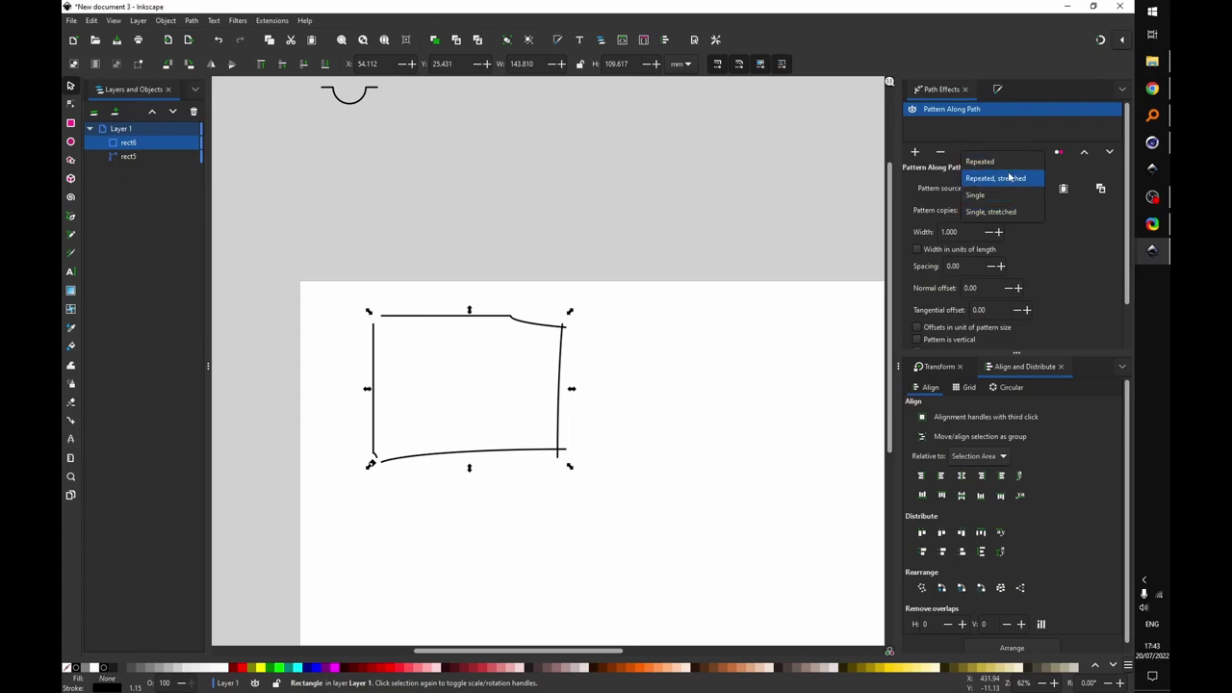
left_click(1009, 175)
scroll(478, 463, "up", 1, "ctrl")
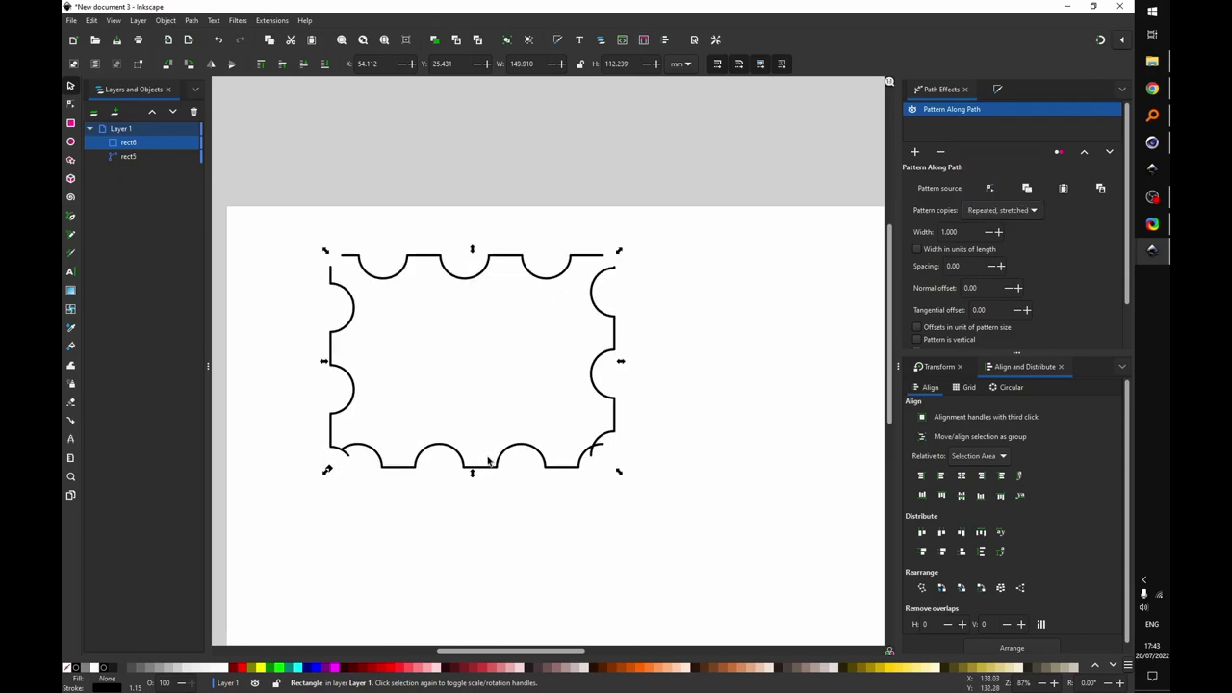
scroll(542, 420, "down", 1, "ctrl")
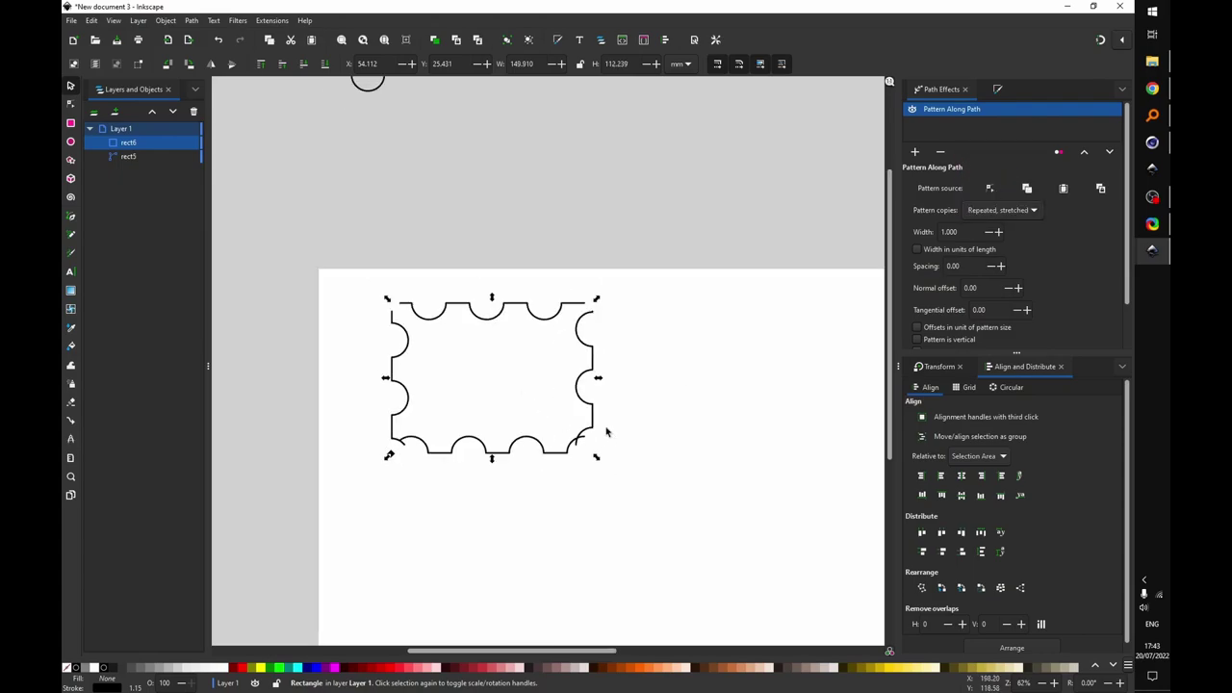
Enable Width in units of length and Offsets in unit of pattern size, and set the normal offset to 0.5
scroll(606, 429, "down", 1)
left_click_drag(588, 406, 546, 375)
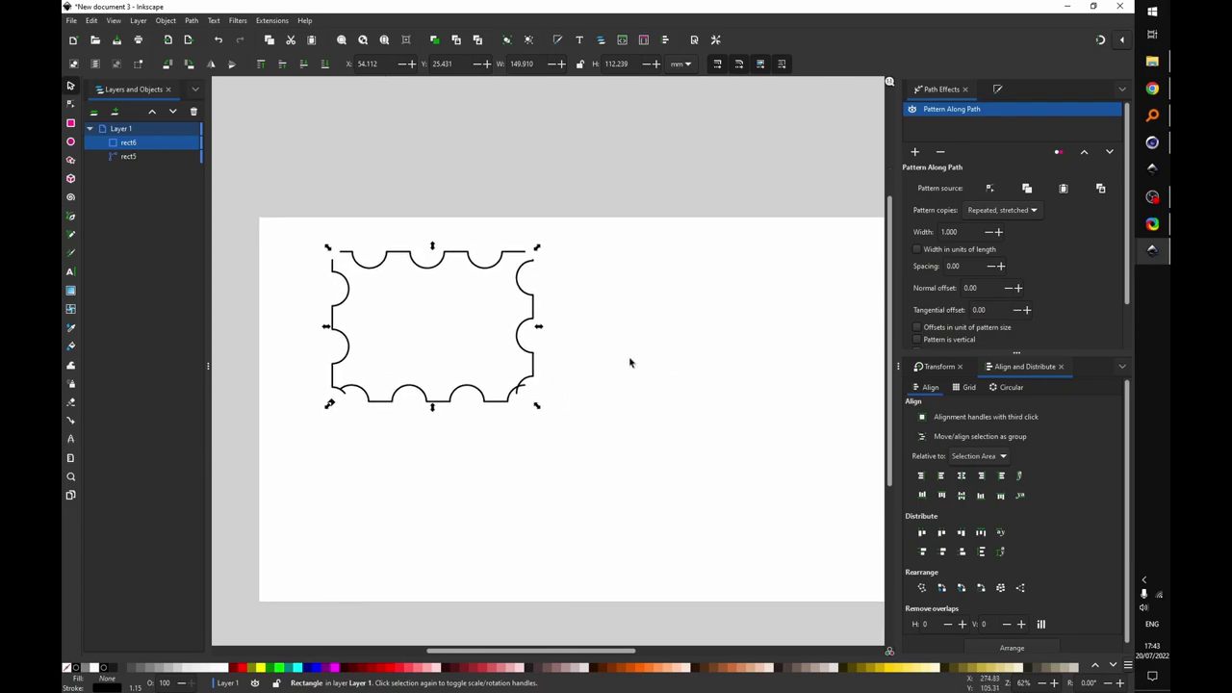
scroll(1073, 289, "down", 1)
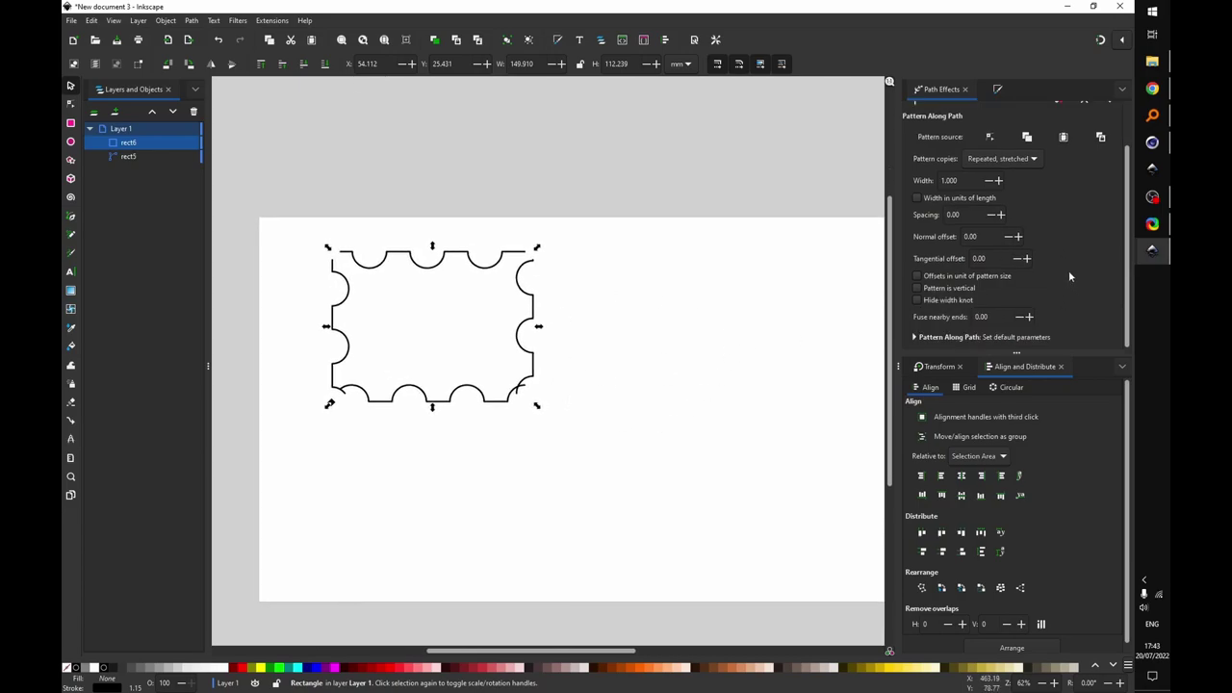
left_click(939, 199)
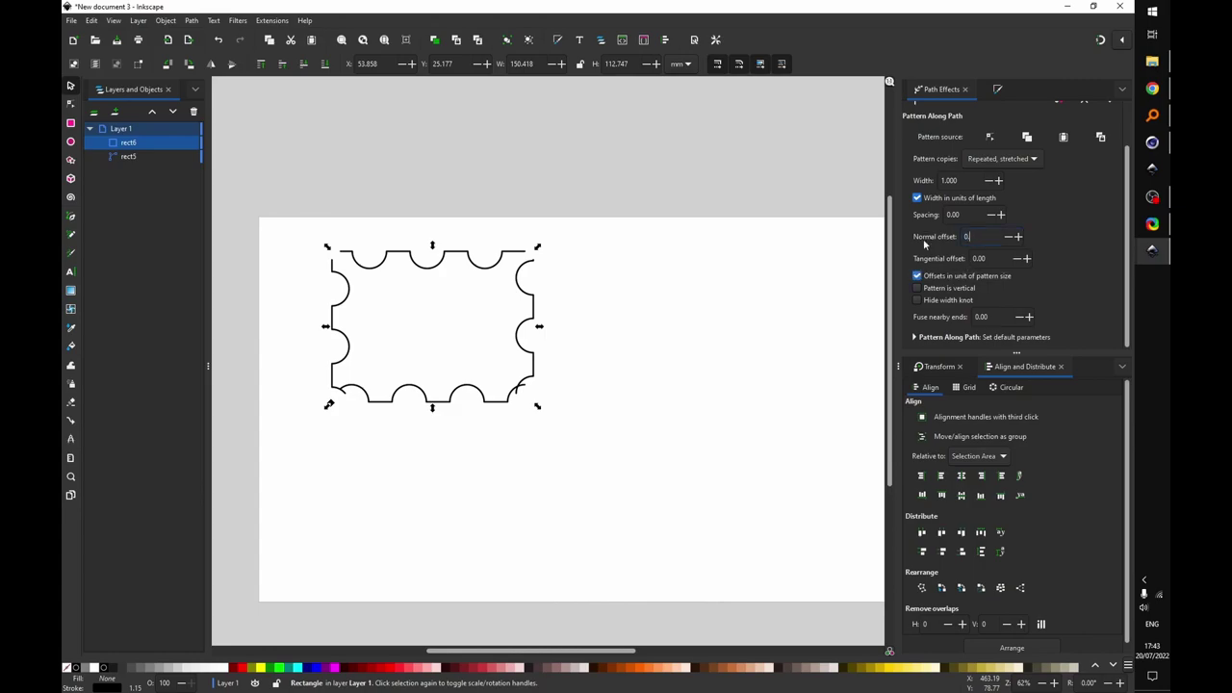
type("5")
key("Return")
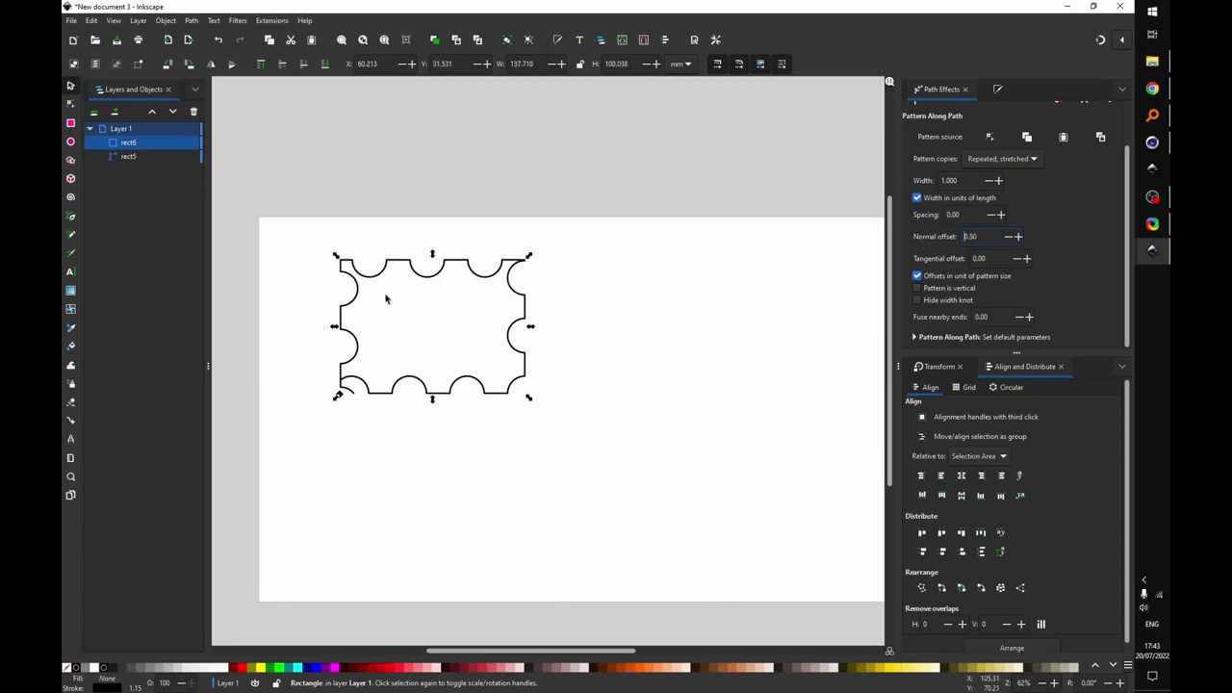
Switch the patterned rectangle to node editing and fill it with orange
scroll(360, 260, "up", 1)
left_click(73, 106)
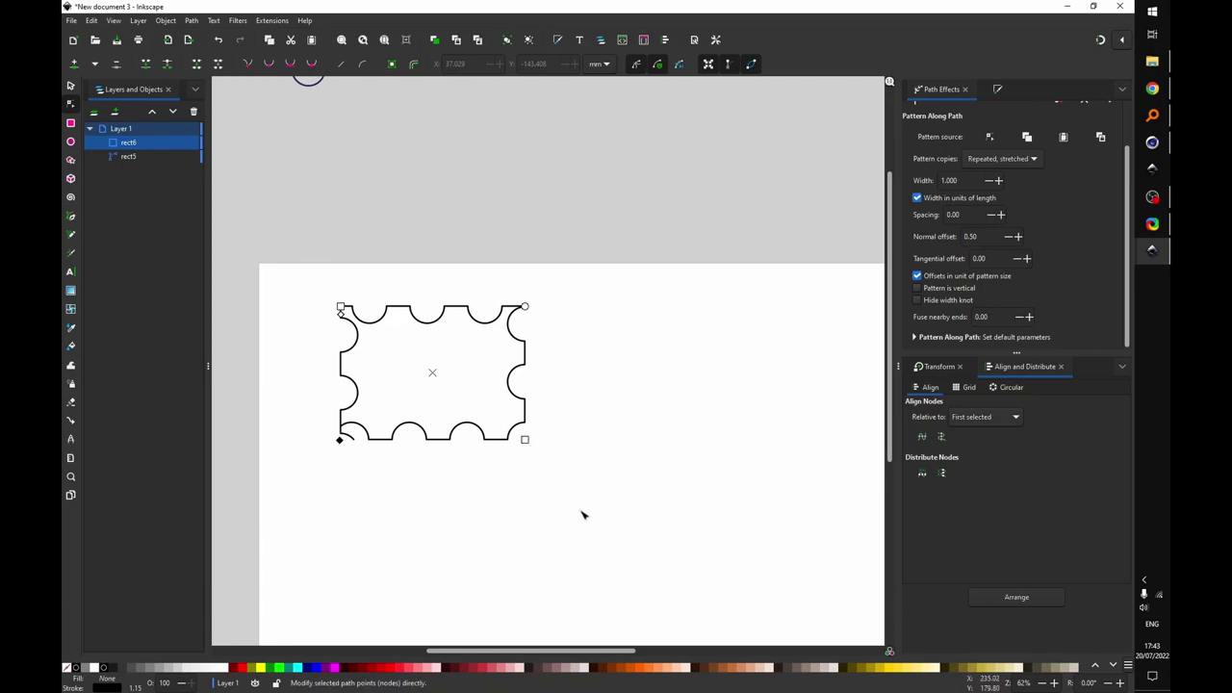
left_click(643, 671)
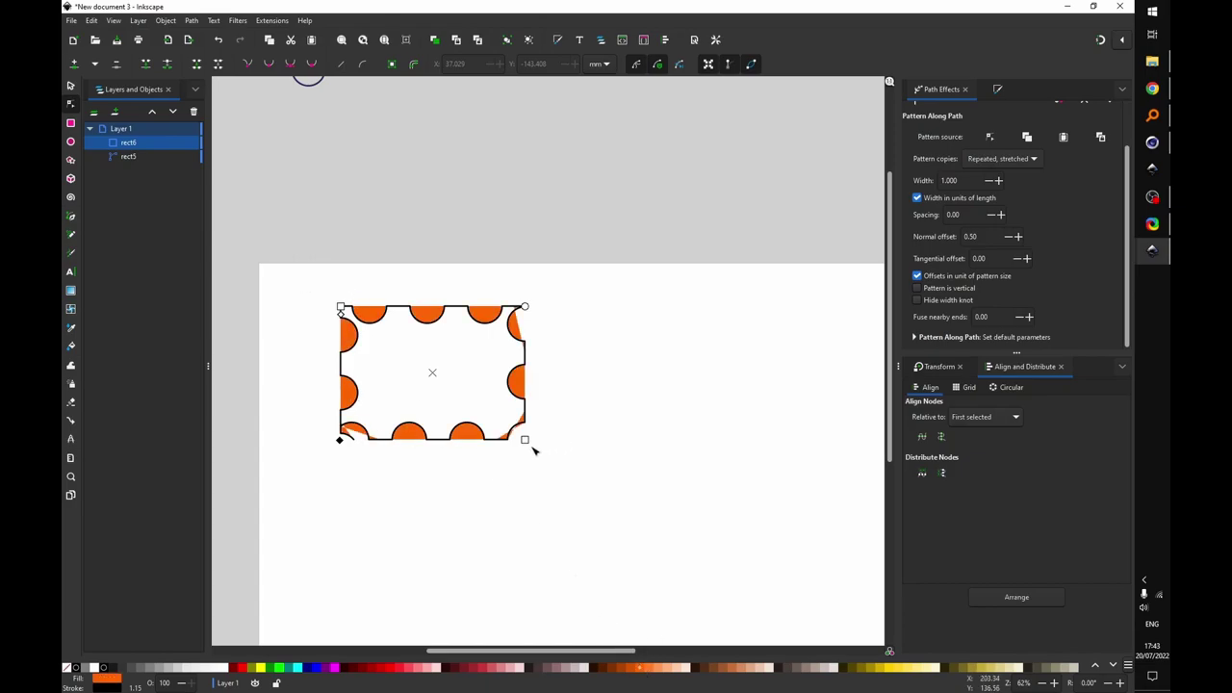
Enlarge the orange patterned rectangle from its lower-right corner and set the effect's Fuse nearby ends to 2
scroll(498, 476, "up", 1)
mouse_move(523, 462)
left_mouse_down()
mouse_move(586, 434)
mouse_move(598, 452)
mouse_move(553, 426)
mouse_move(608, 432)
mouse_move(669, 412)
mouse_move(662, 479)
mouse_move(679, 487)
mouse_move(640, 495)
left_mouse_up()
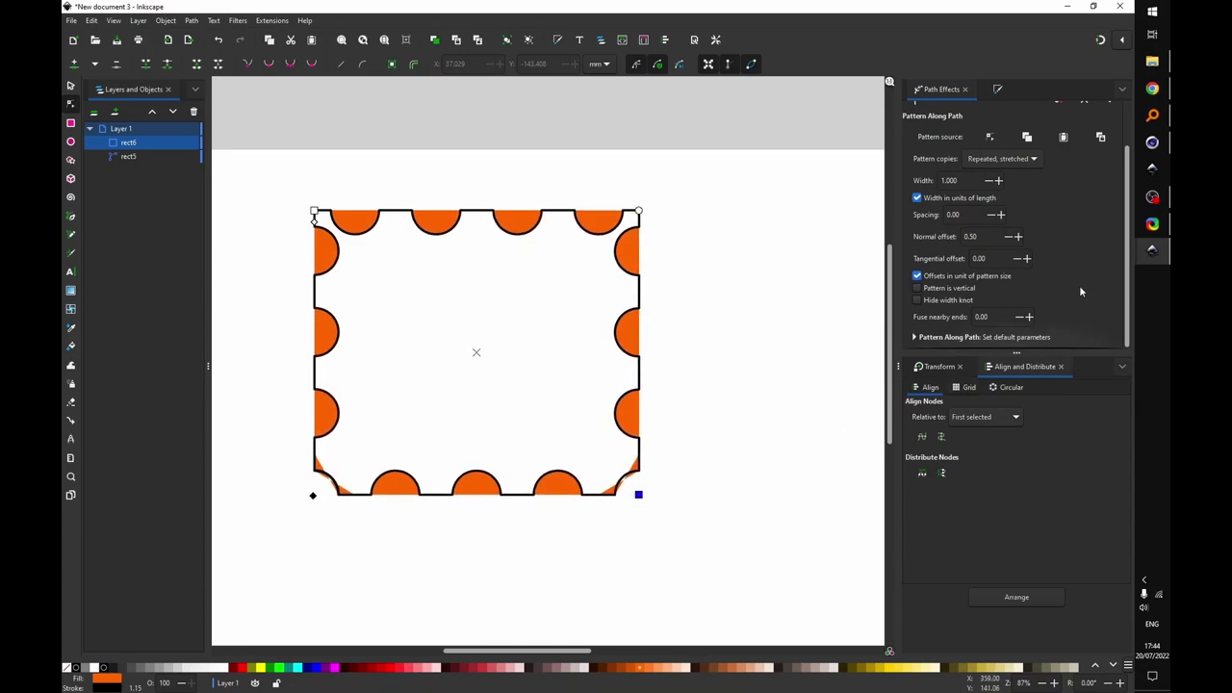
double_click(1006, 317)
type("2")
key("Return")
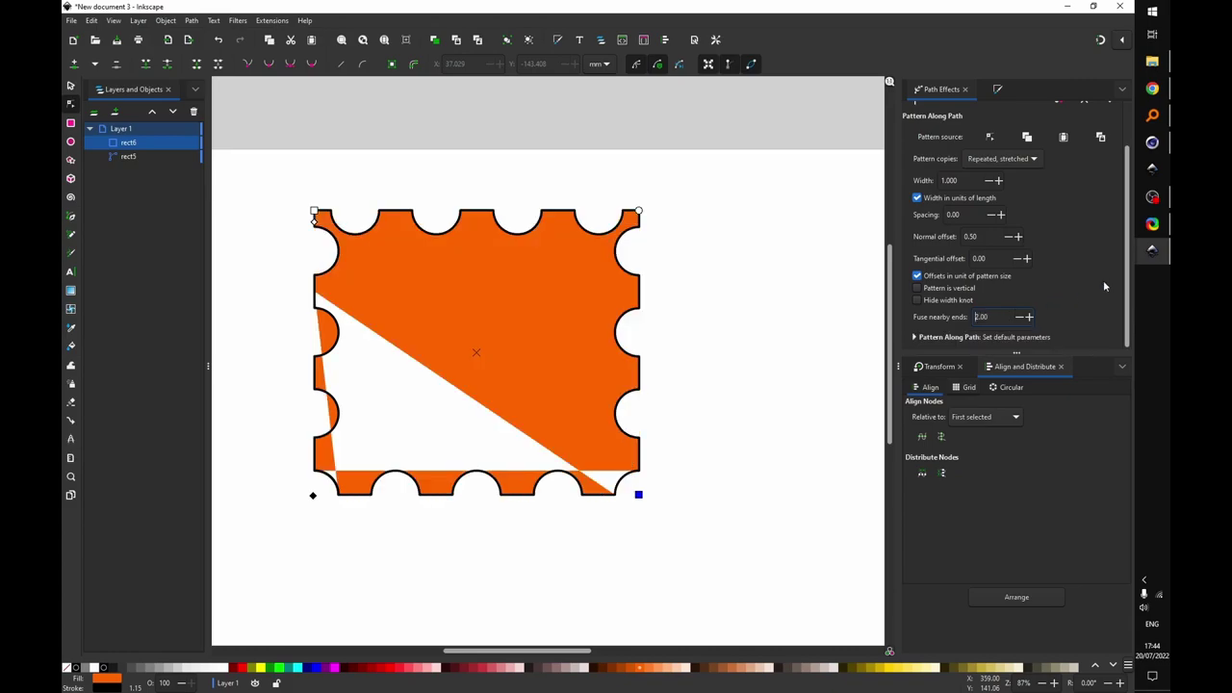
Resize the patterned rectangle from its lower-right corner until whole notches fit and the orange fill closes
left_click_drag(641, 498, 659, 531)
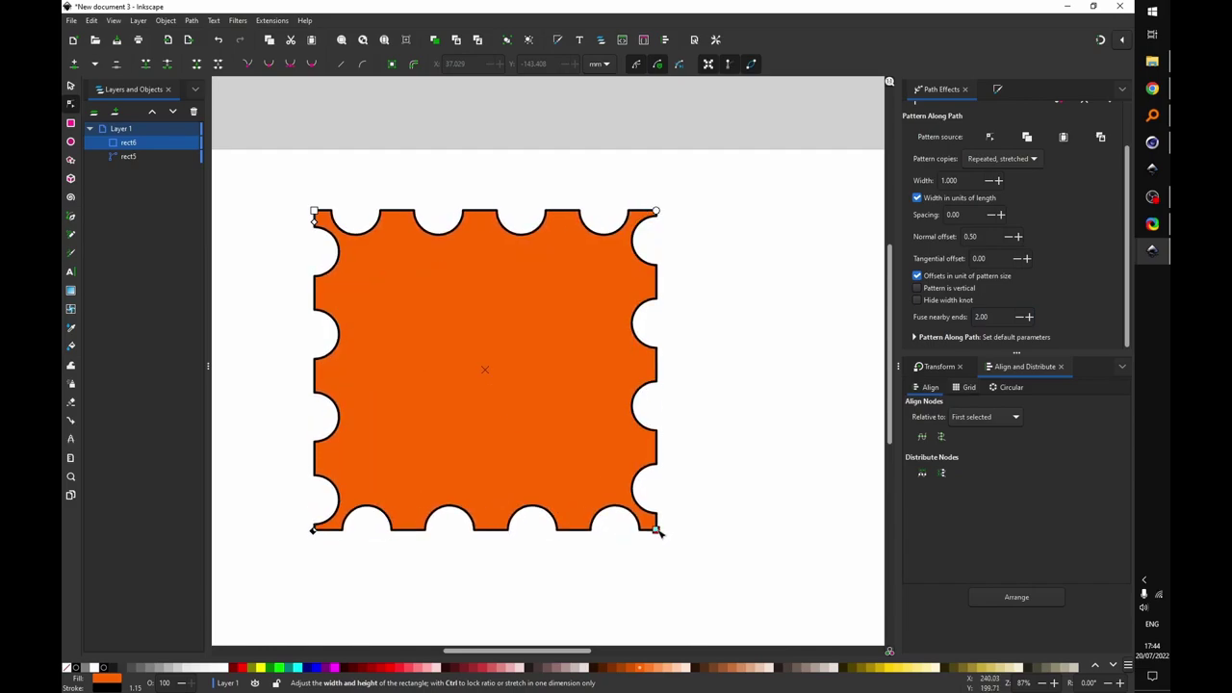
left_click(754, 448)
scroll(711, 424, "down", 2)
left_click_drag(728, 446, 665, 465)
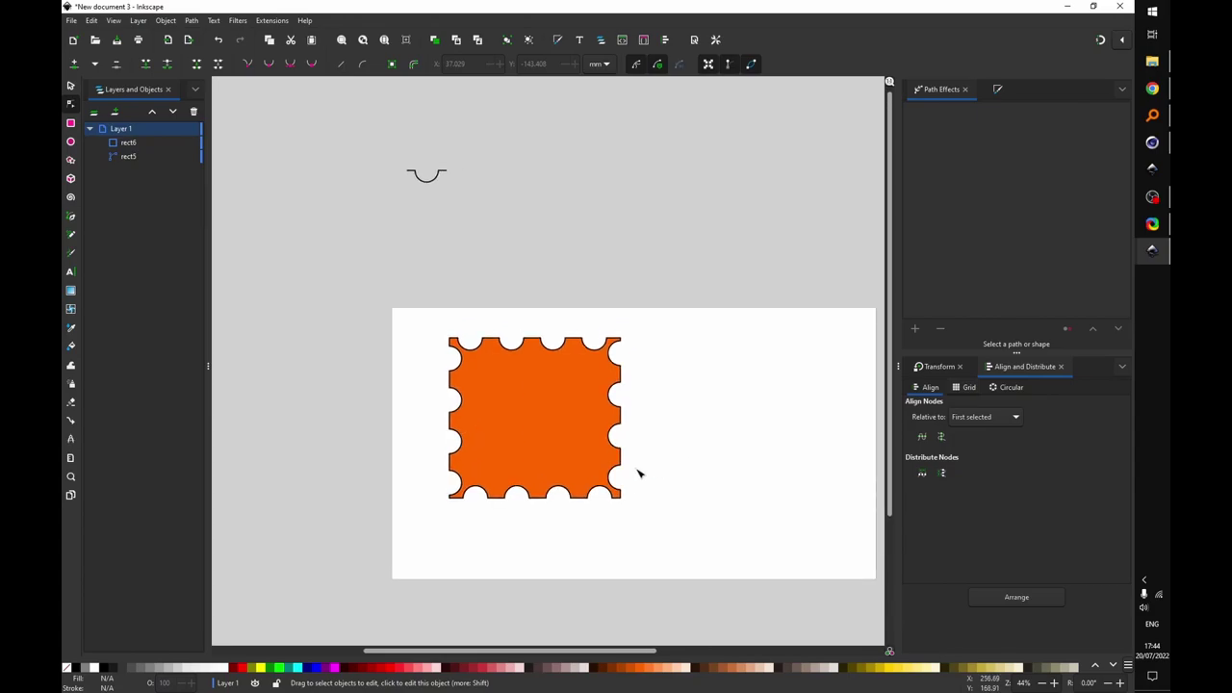
left_click(628, 448)
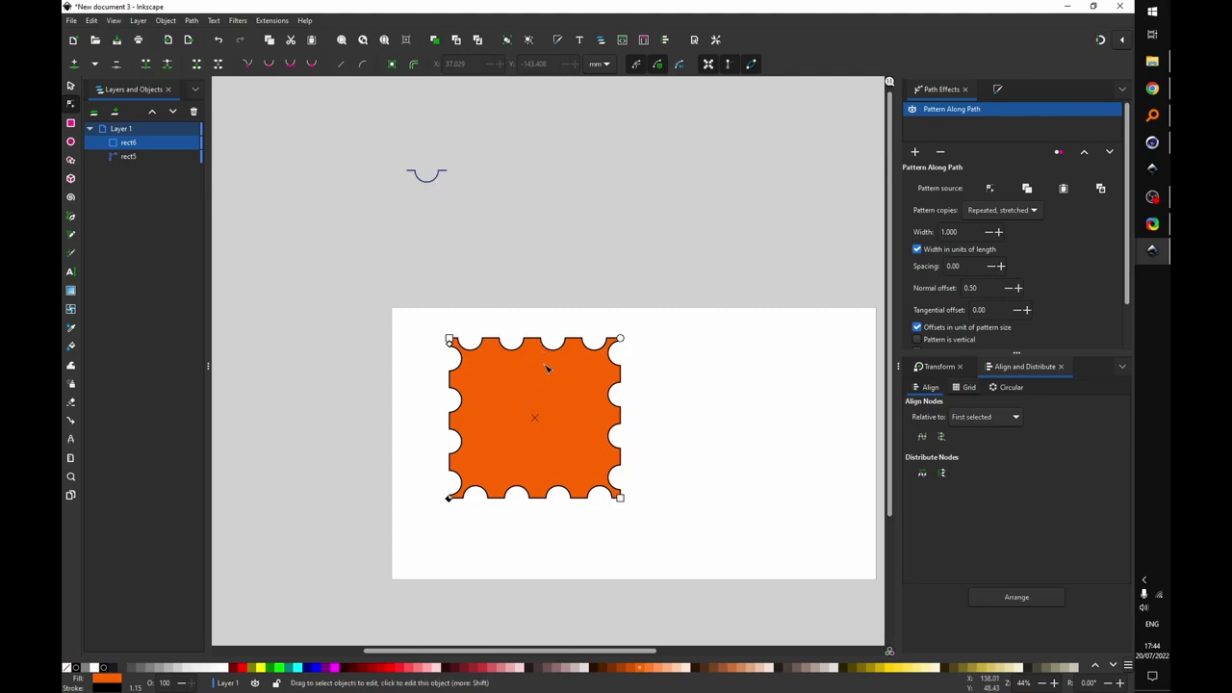
Select the two outer end nodes of the source notch path and scale them outward symmetrically to lengthen its straight ends
left_click(427, 180)
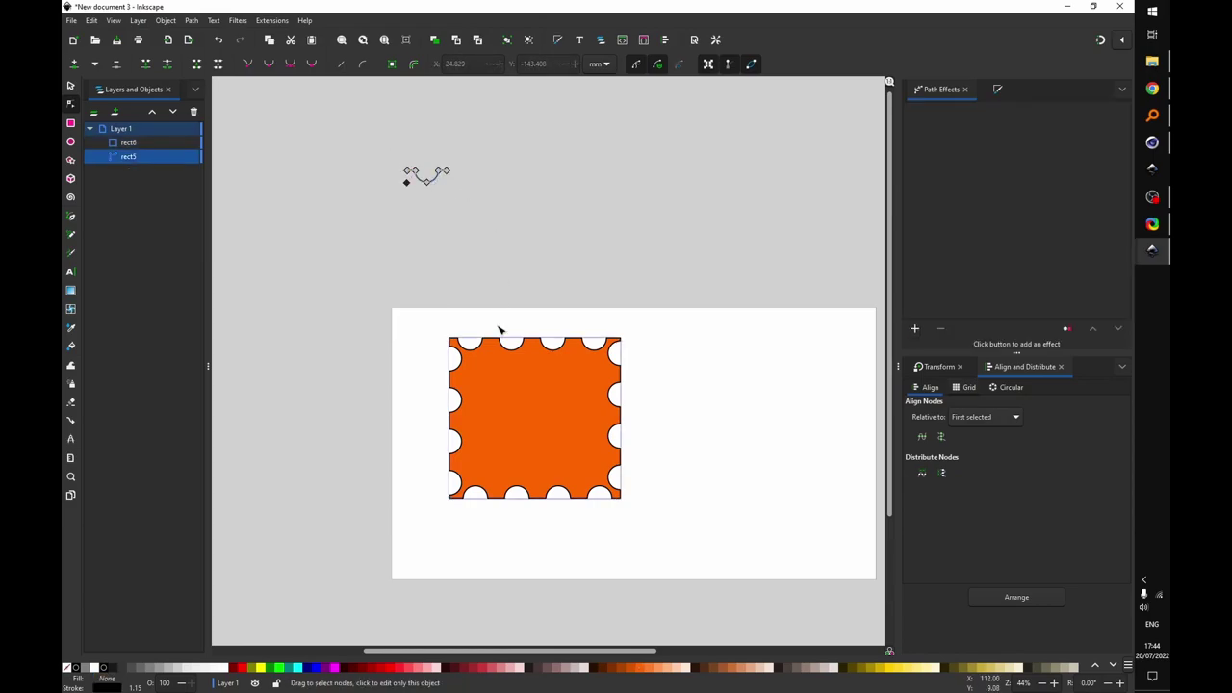
scroll(500, 347, "up", 3, "ctrl")
scroll(521, 357, "down", 2, "ctrl")
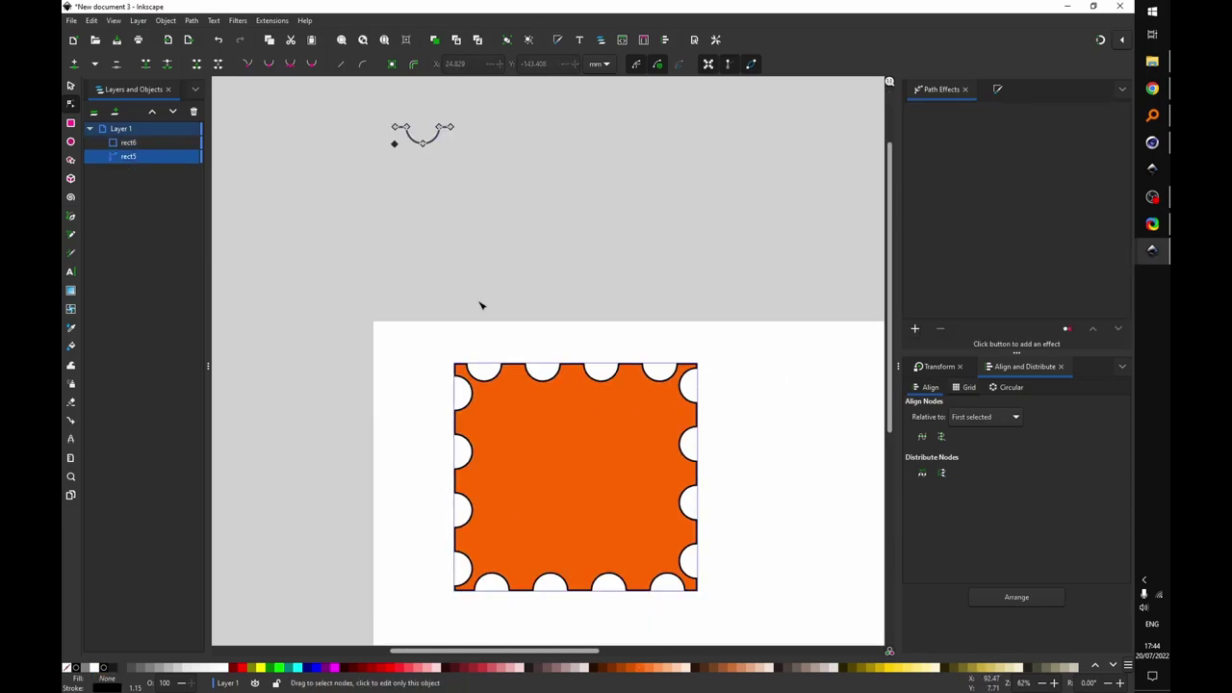
left_click_drag(377, 117, 401, 145)
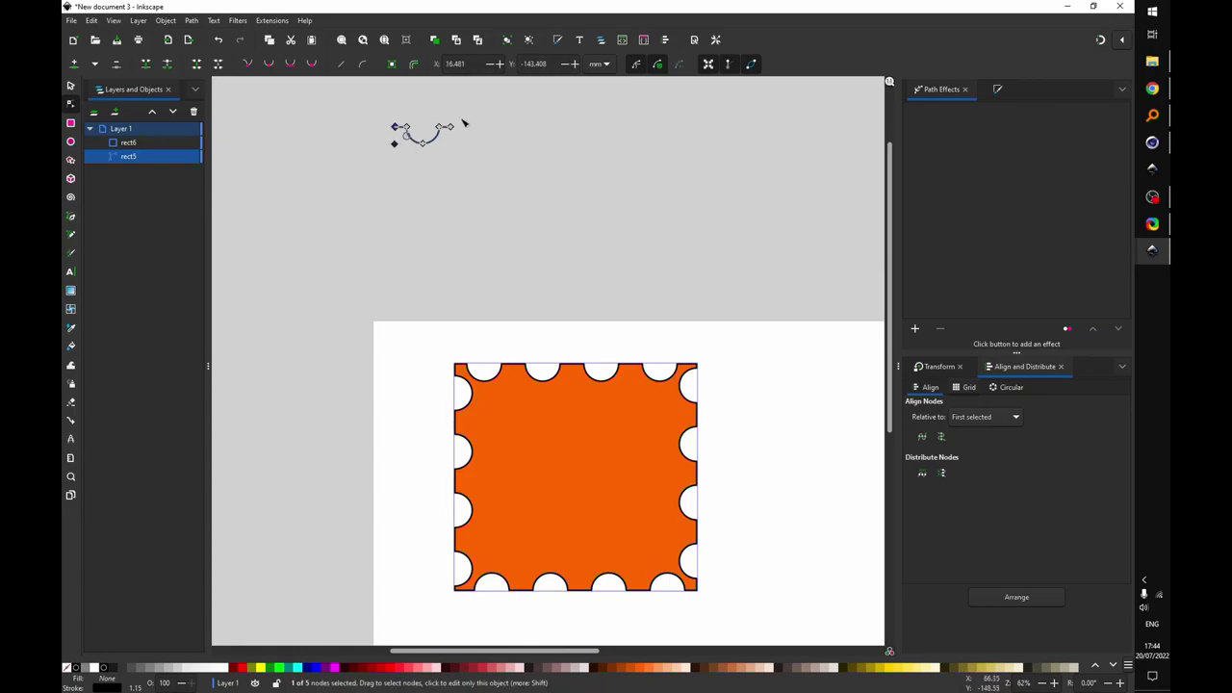
left_click_drag(460, 117, 446, 137, "shift")
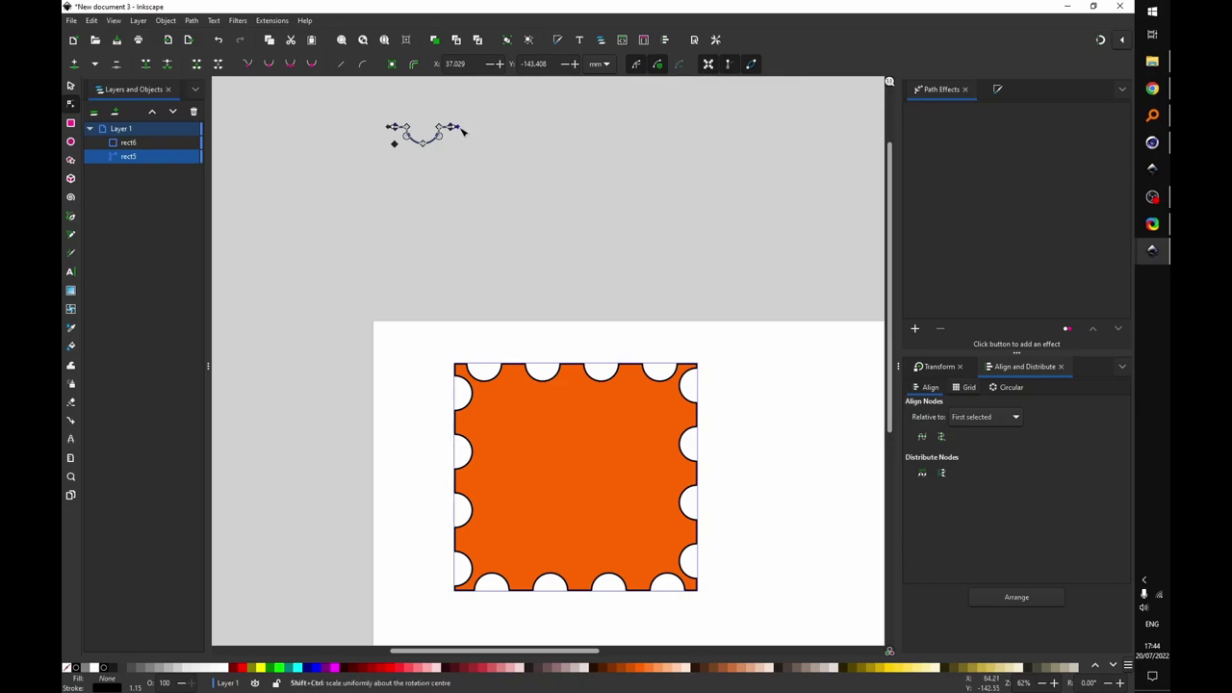
left_click_drag(463, 130, 468, 129)
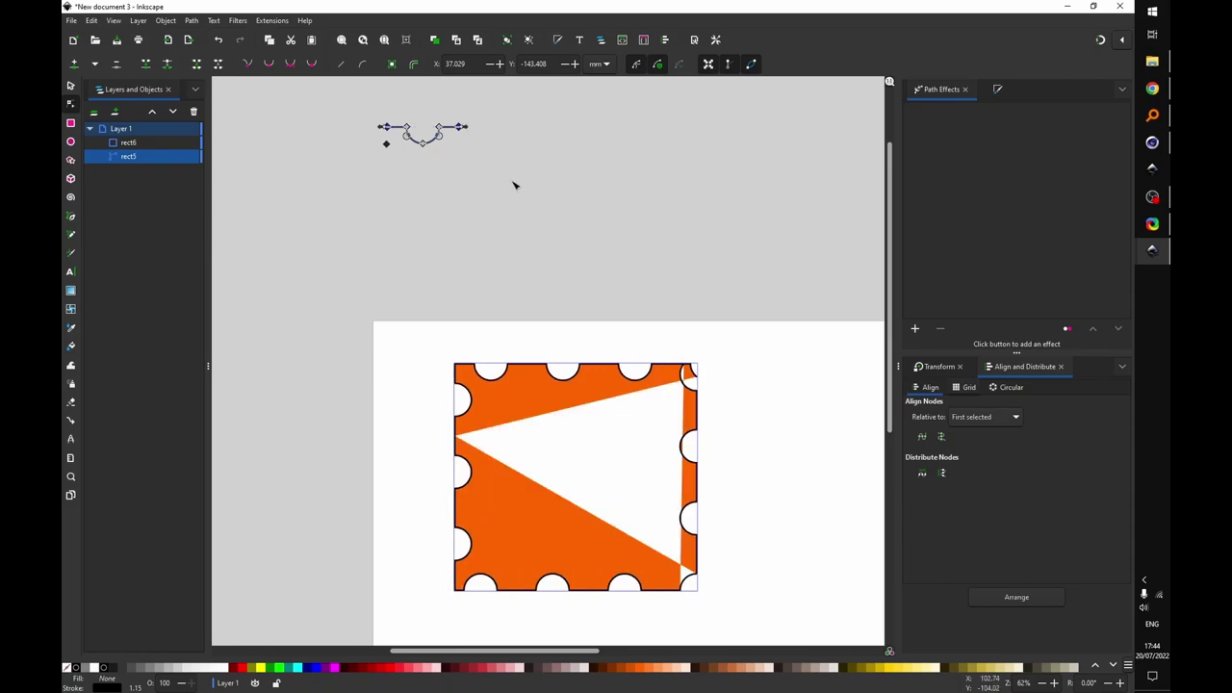
key("Escape")
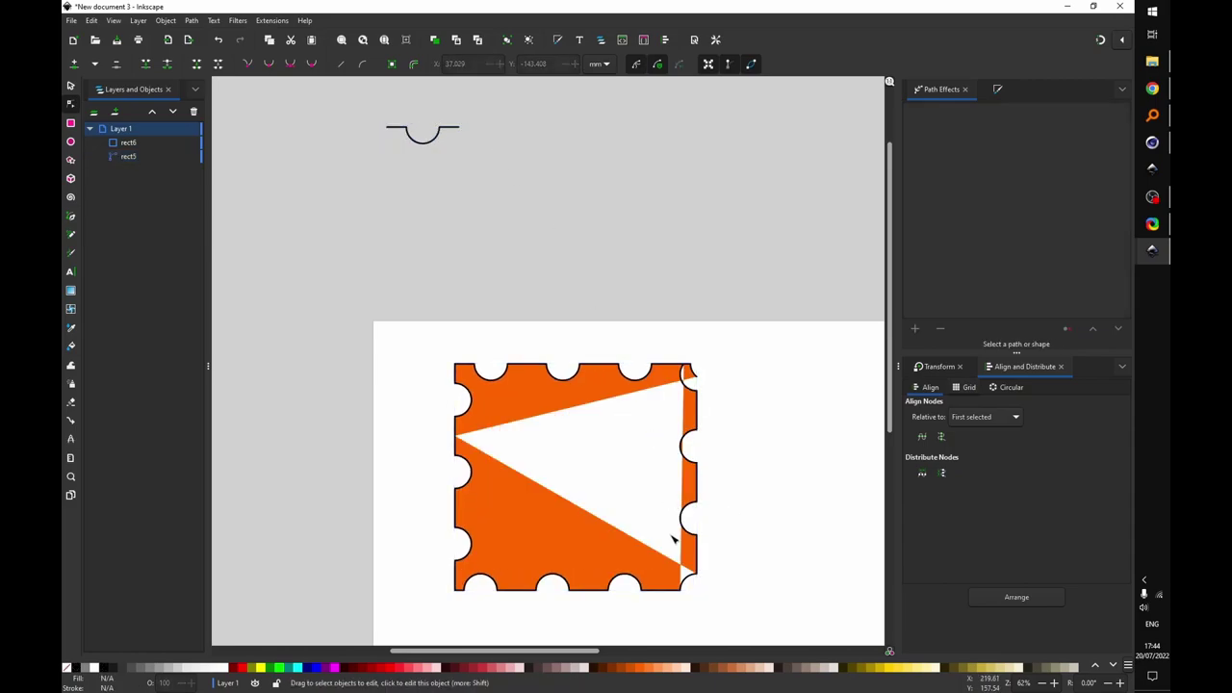
Widen the orange rectangle from its lower-right corner until the more widely spaced notches fit and the fill closes
left_click(695, 548)
left_click_drag(698, 590, 747, 583)
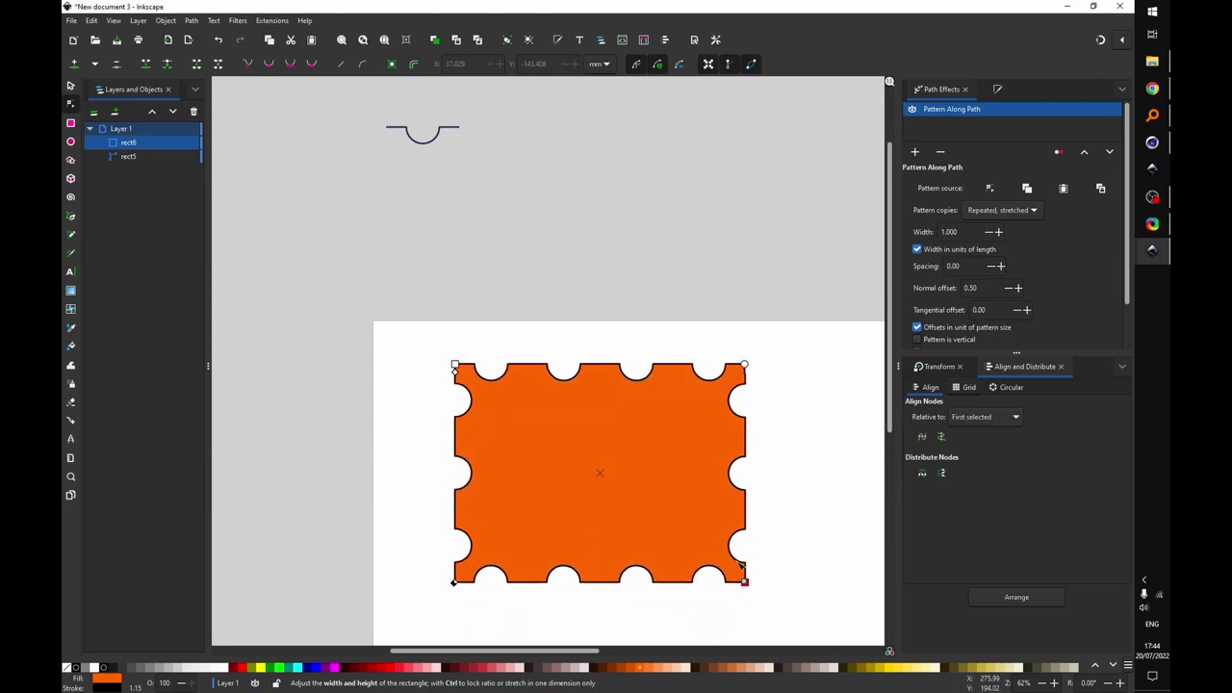
left_click(603, 293)
Select all nodes of the source notch path and scale them down proportionally for smaller, denser notches
left_click(424, 141)
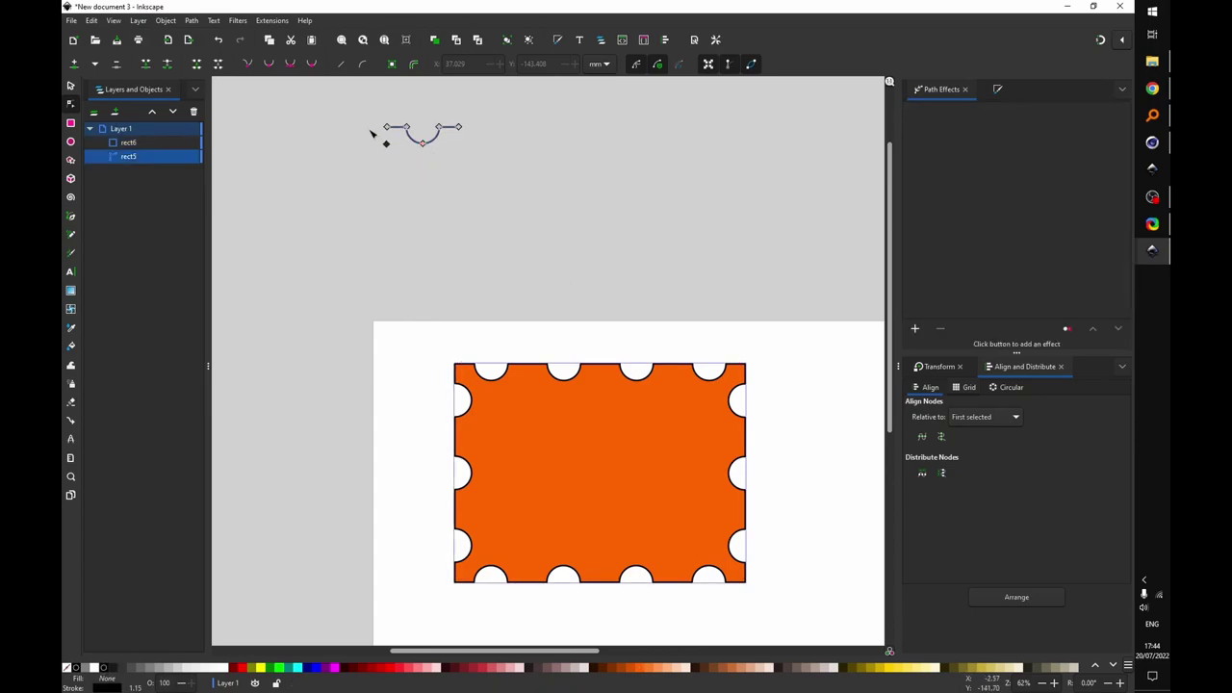
left_click_drag(358, 110, 529, 192)
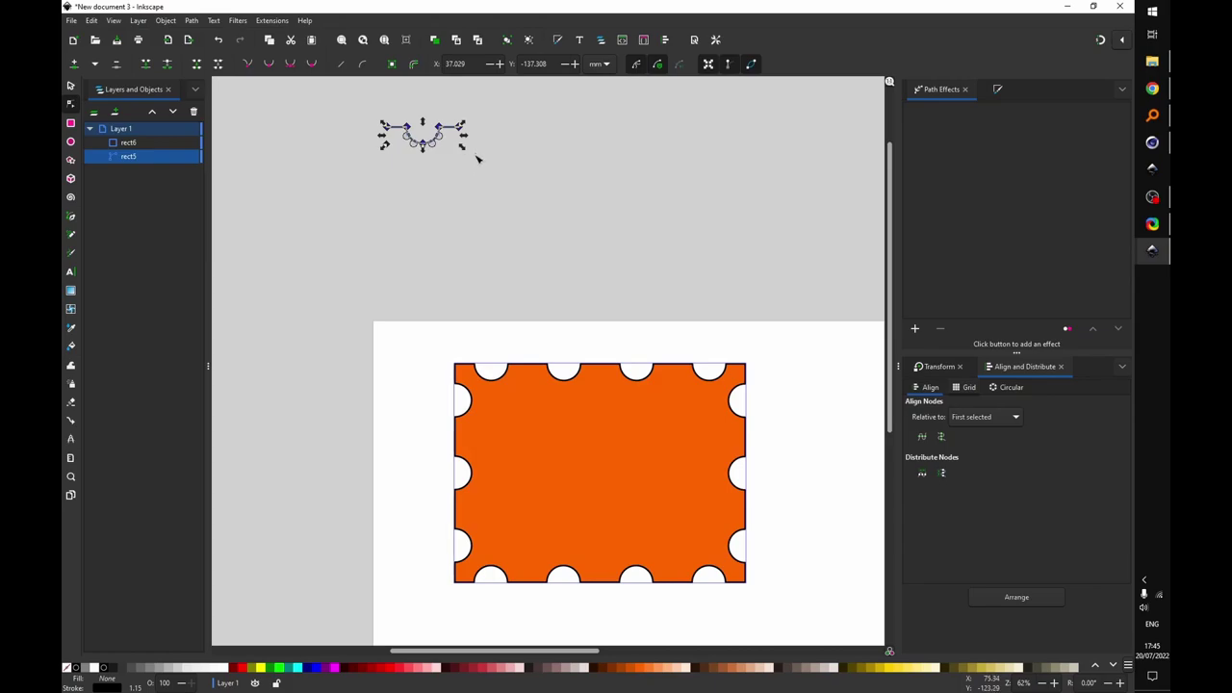
left_click_drag(468, 145, 446, 145)
left_click(729, 448)
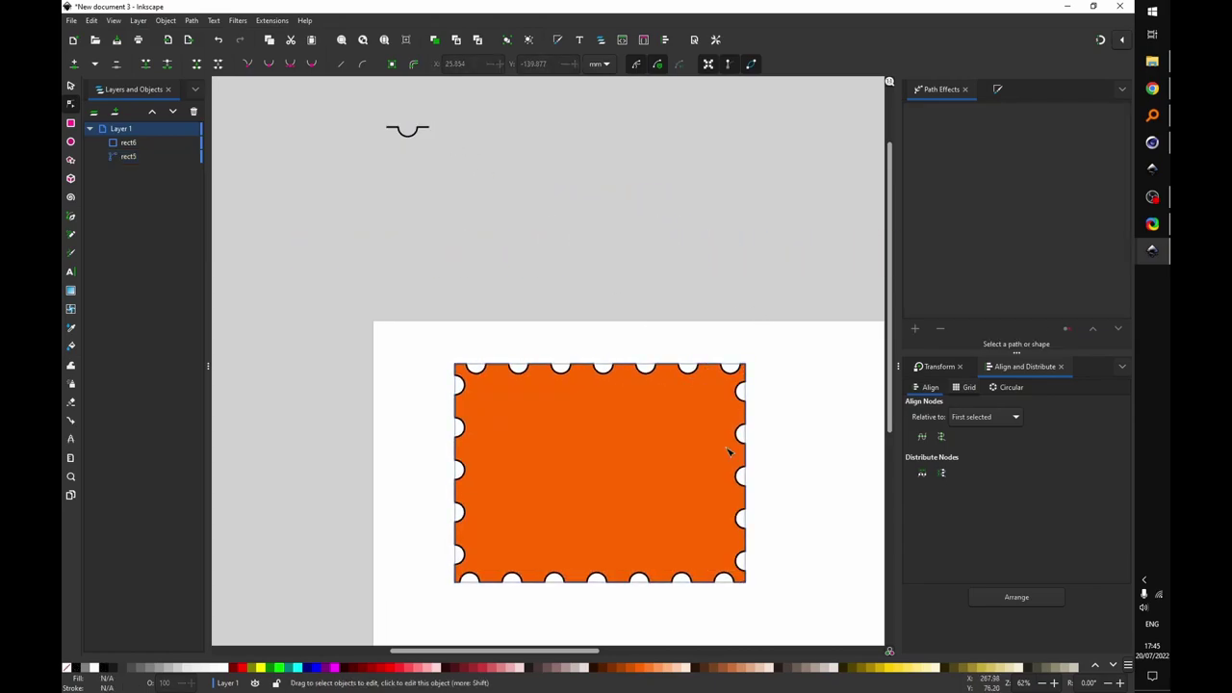
Resize the orange rectangle to about 223 by 163 mm so the smaller notches meet cleanly at the corners
left_click(796, 569)
scroll(796, 569, "down", 1)
left_click_drag(749, 581, 618, 507)
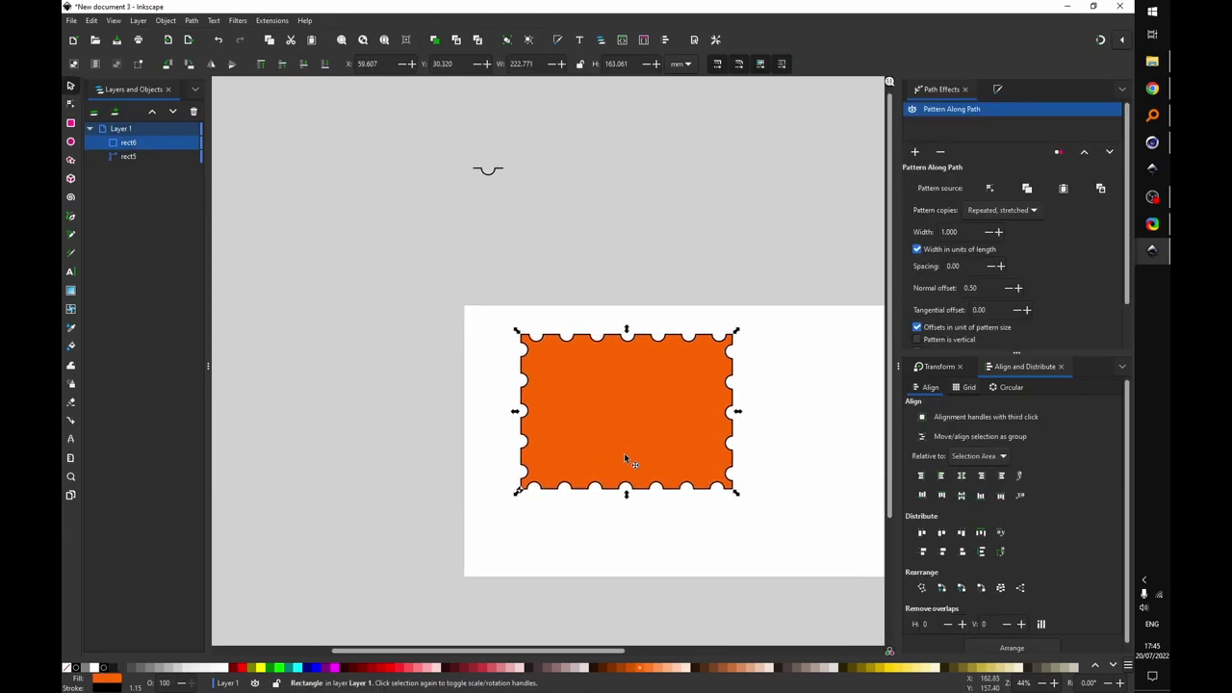
Move the stamp rectangle off the page to its left side and paste a copy of it onto the page
left_click_drag(576, 437, 356, 420)
scroll(564, 434, "right", 3)
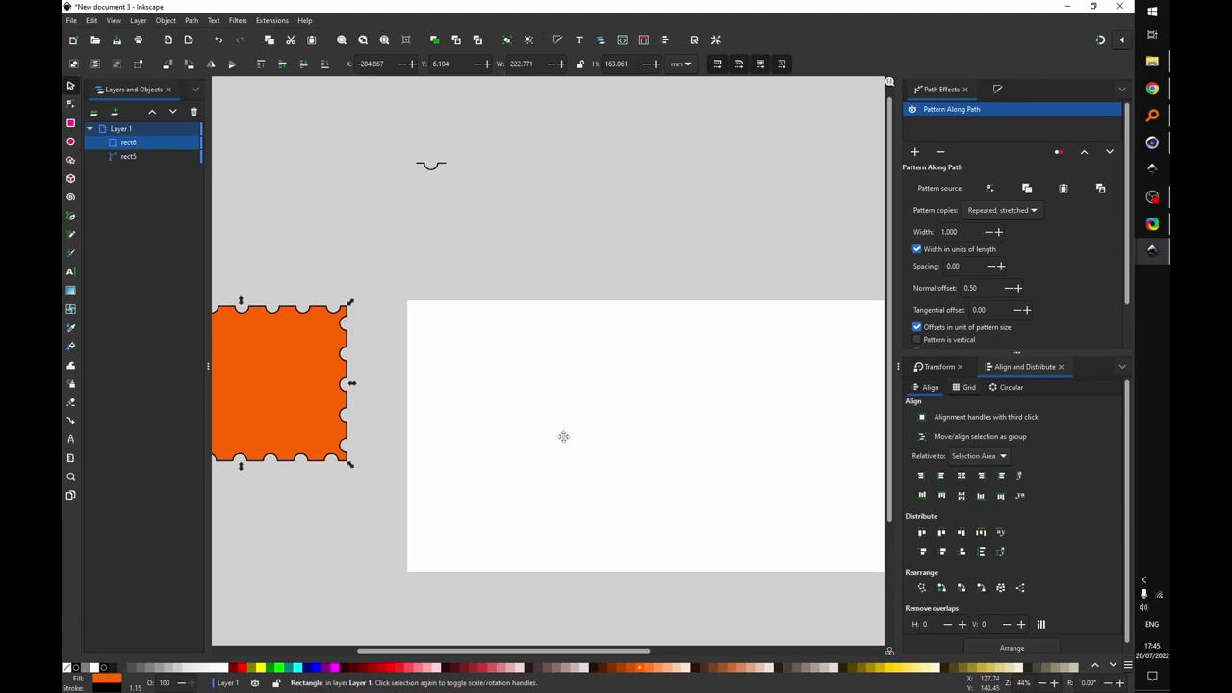
key("ctrl+v")
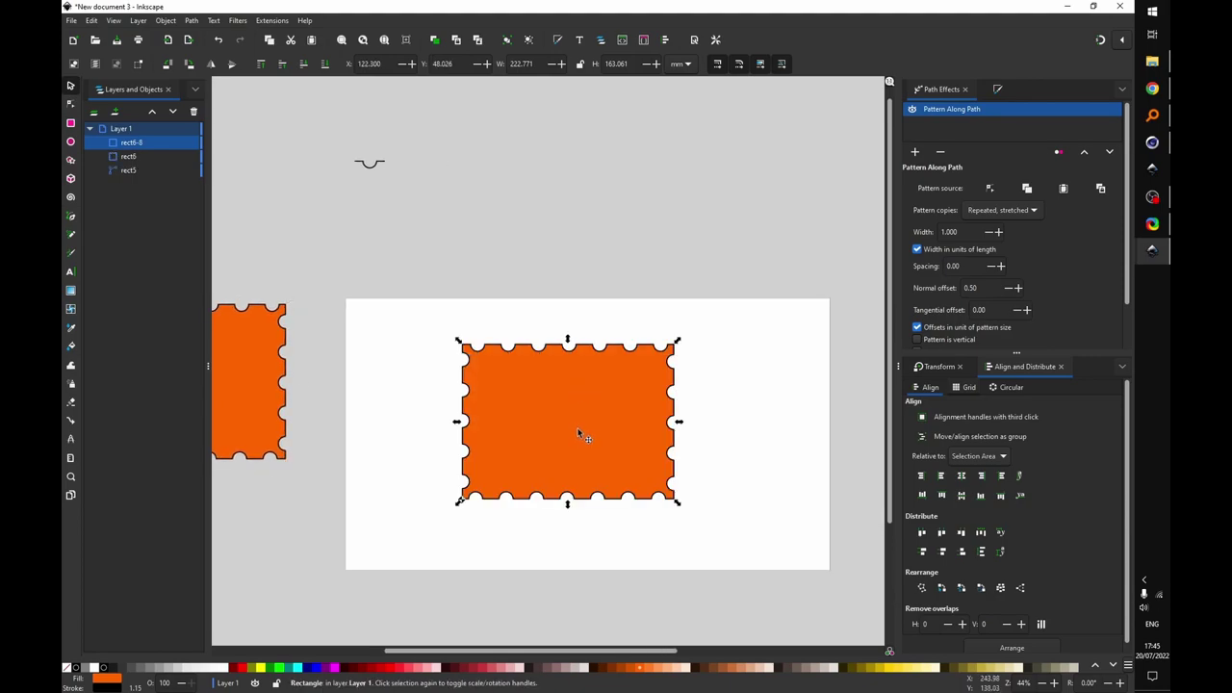
Convert the pasted stamp rectangle to a regular path and place it above the page
left_click(70, 104)
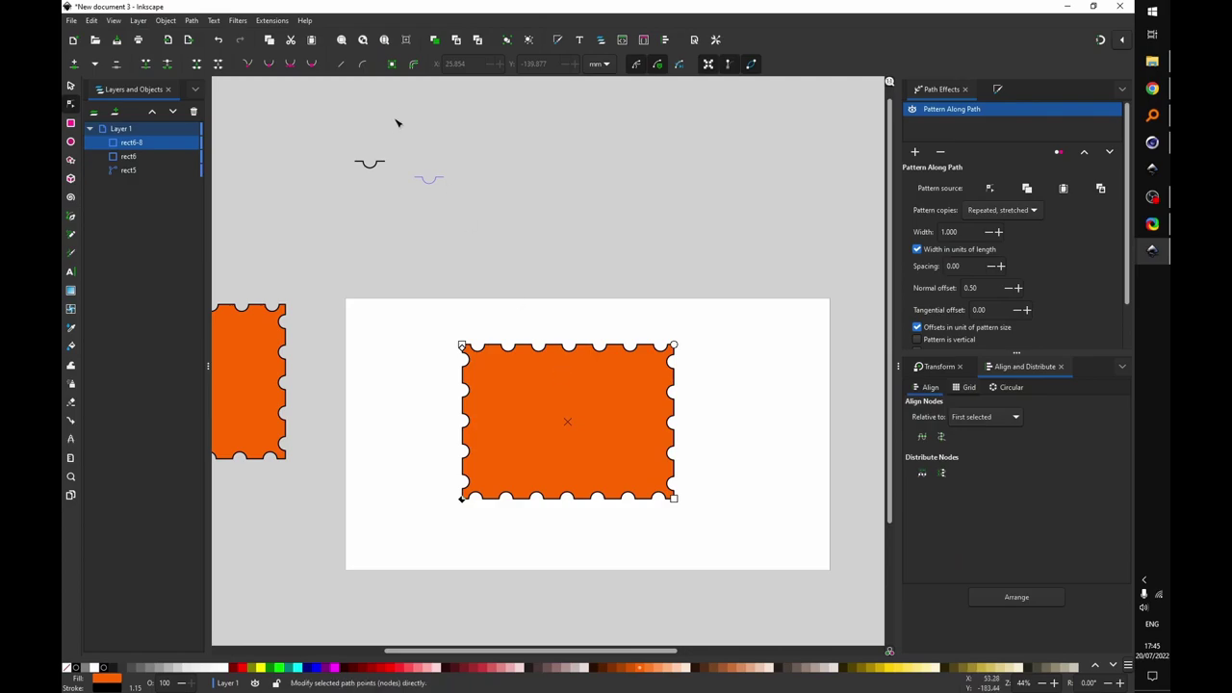
left_click(391, 65)
left_click(763, 465)
scroll(704, 466, "up", 2)
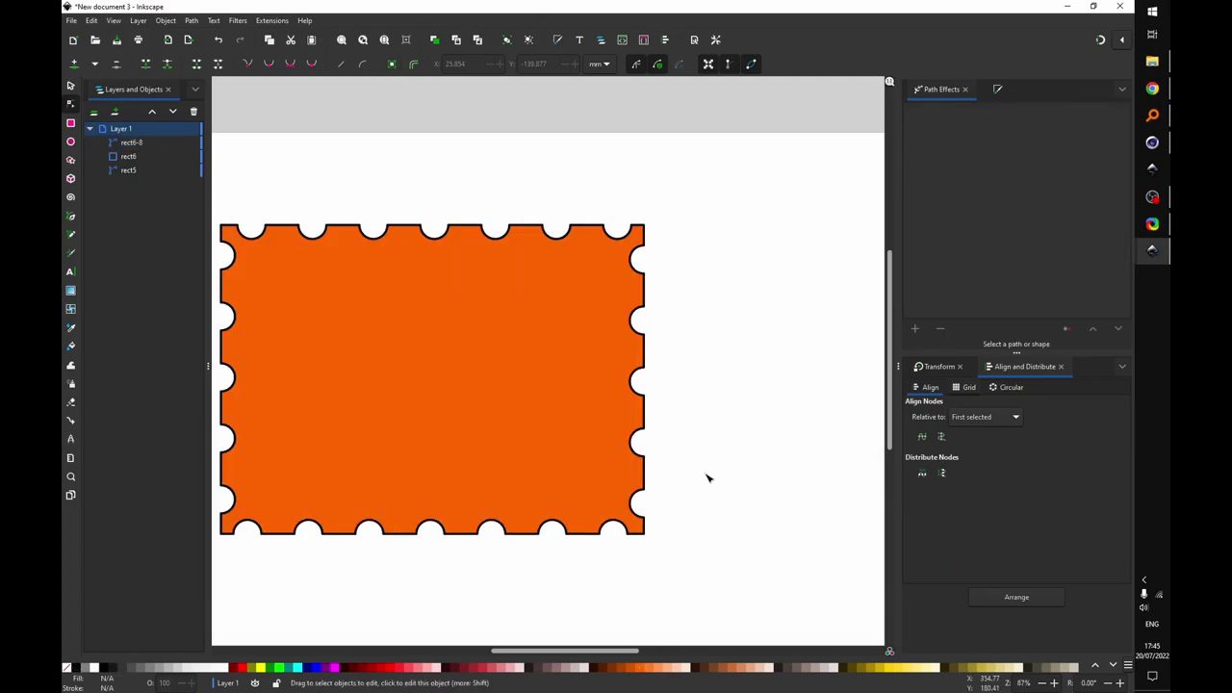
left_click_drag(707, 477, 852, 463)
scroll(766, 473, "down", 2)
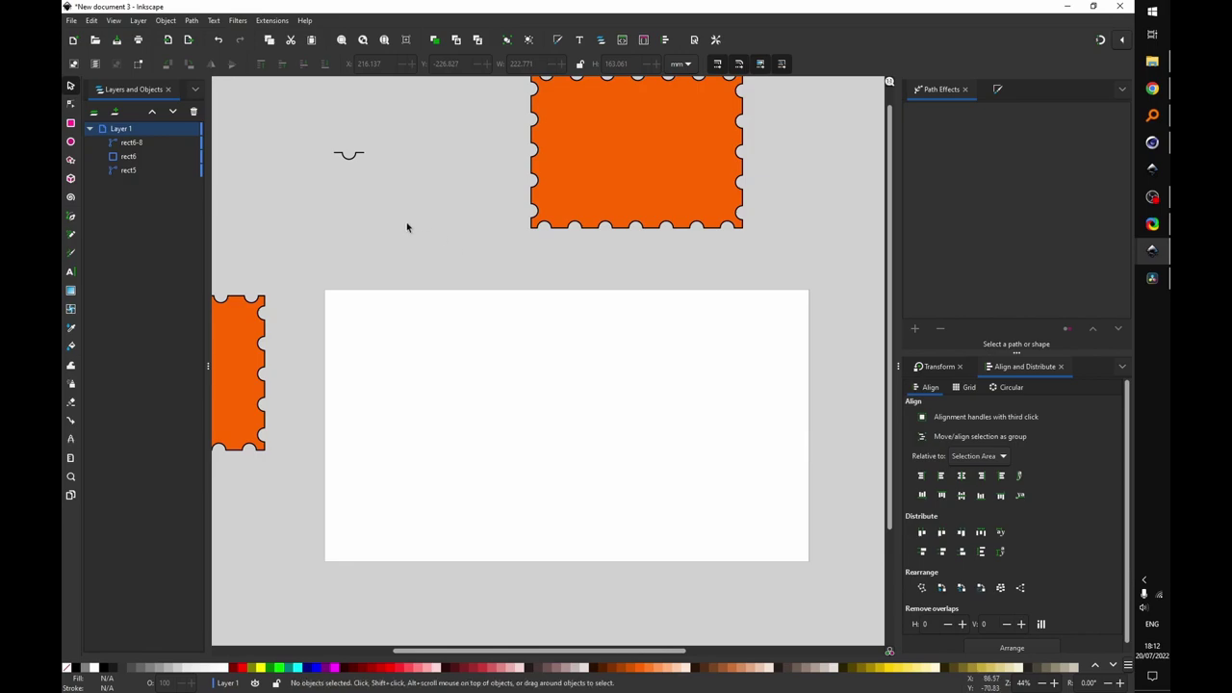
Draw a closed L-shaped polygon with a small cutout in its lower edge on the page using the Pen tool
left_click(71, 215)
left_click(439, 510)
left_click(432, 369)
left_click(573, 359)
left_click(575, 449)
left_click(698, 445)
left_click(707, 501)
left_click(541, 511)
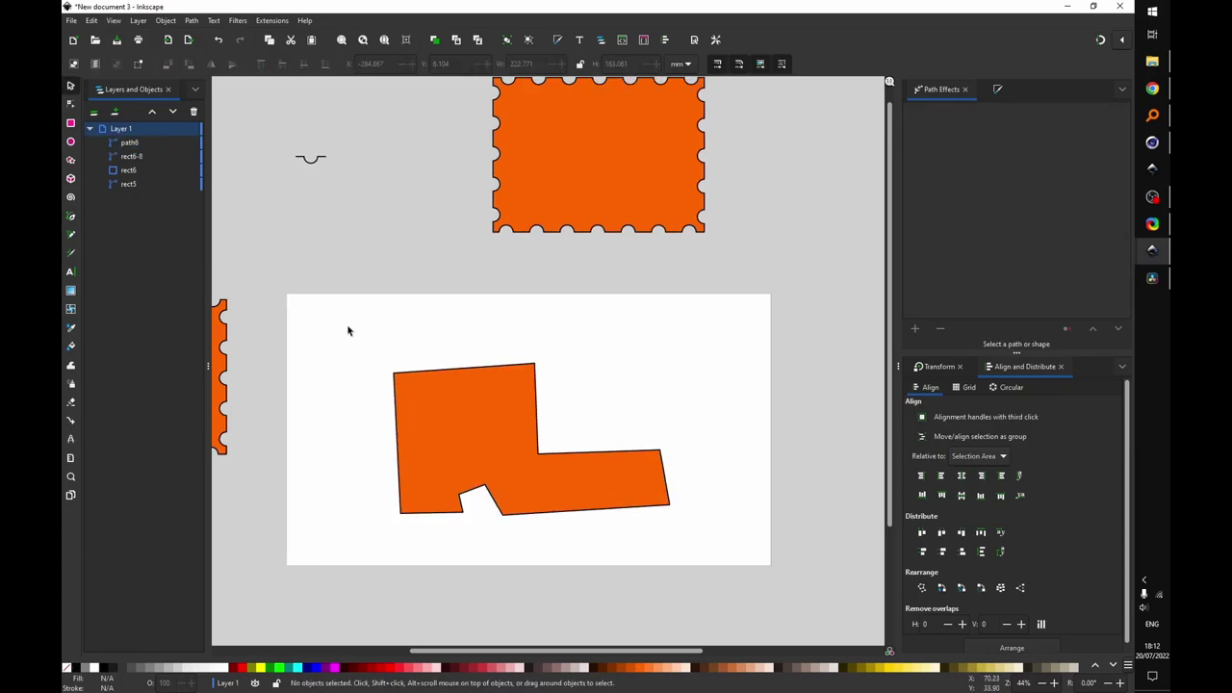
Copy the stamp rectangle that still has its live effect and paste its path effect onto the L-shaped polygon
left_click_drag(348, 331, 623, 321)
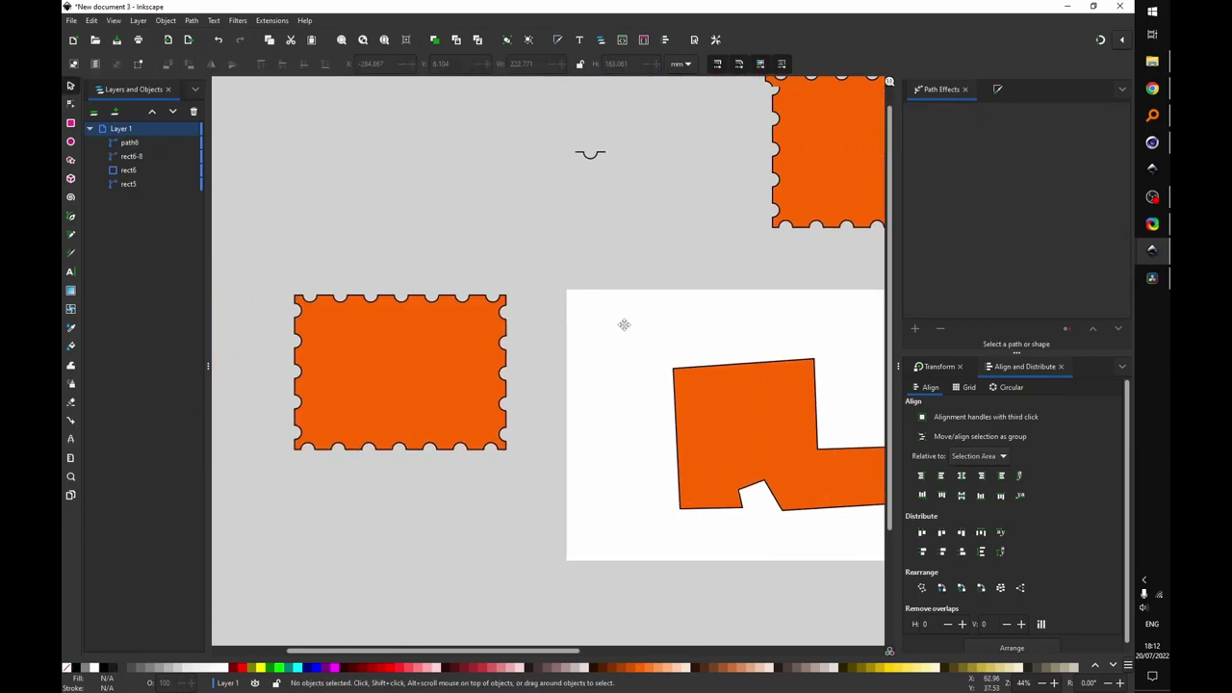
left_click(410, 362)
scroll(520, 391, "right", 7)
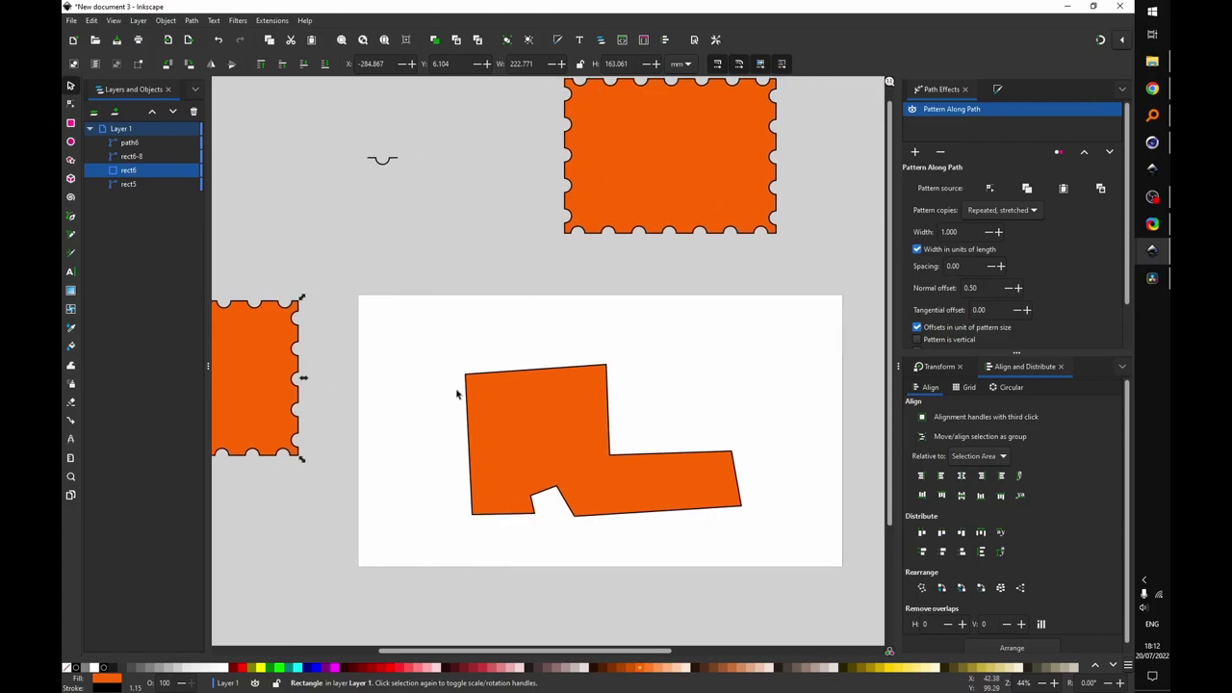
left_click(462, 405)
left_click(191, 21)
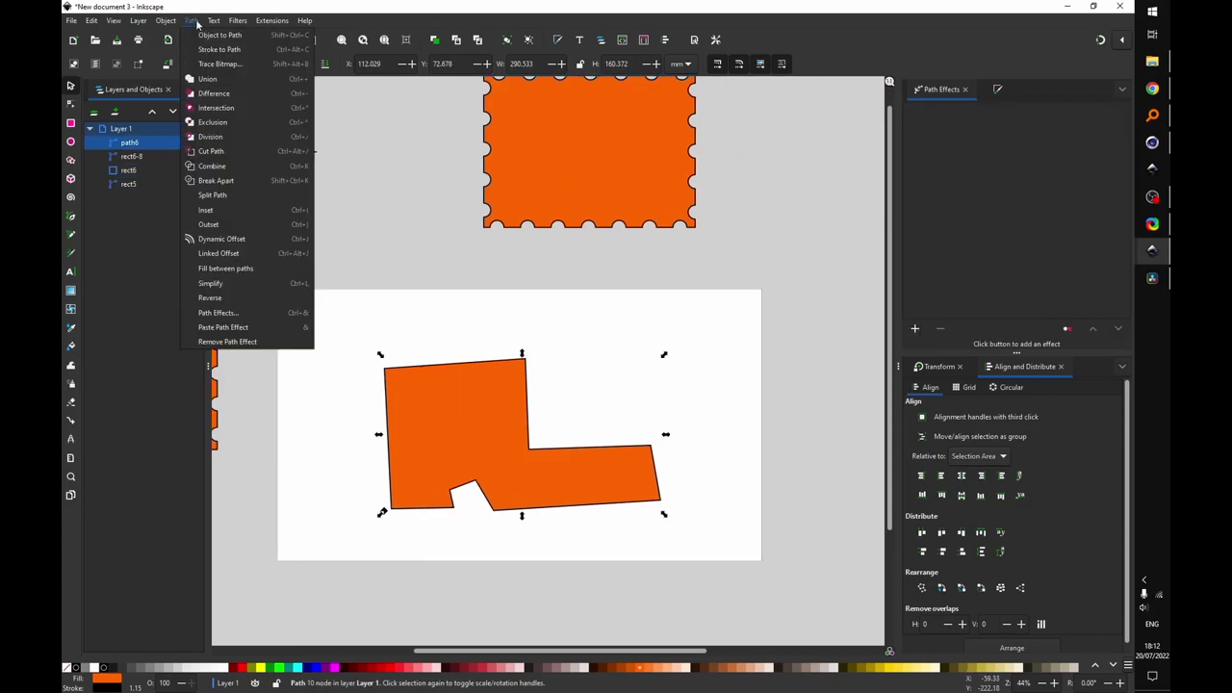
left_click(258, 328)
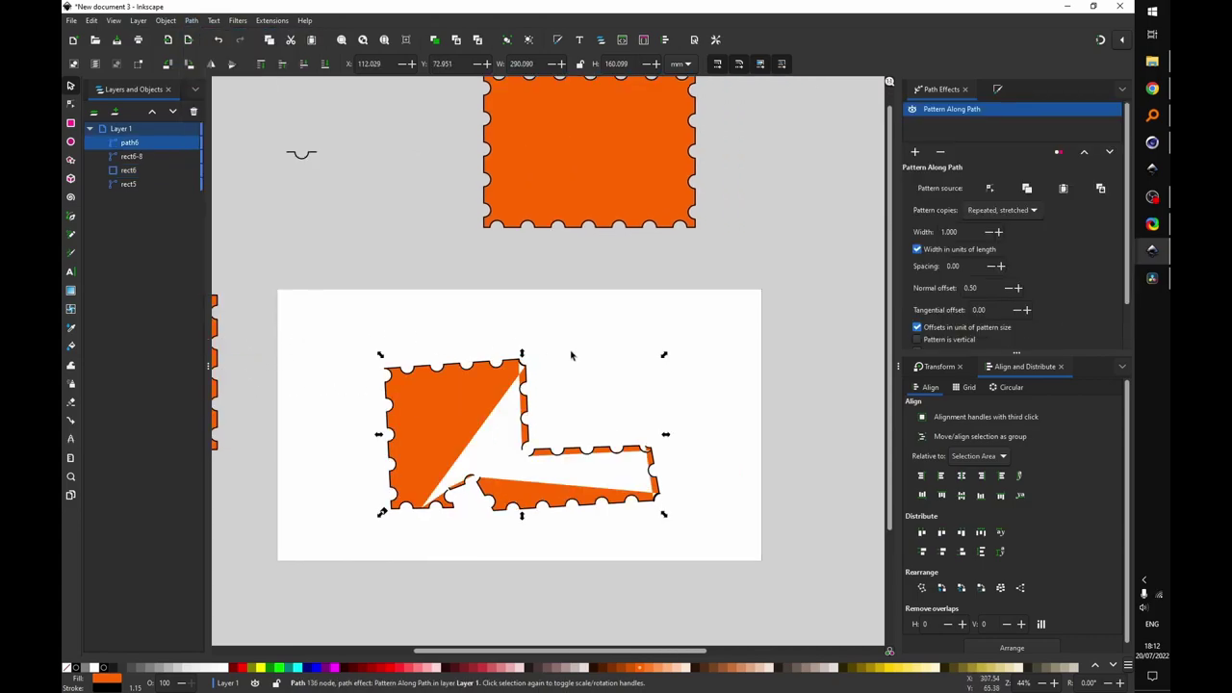
Set the L-shape's Fuse nearby ends to 10 and reposition its corner and cutout nodes until the notched outline closes
key("n")
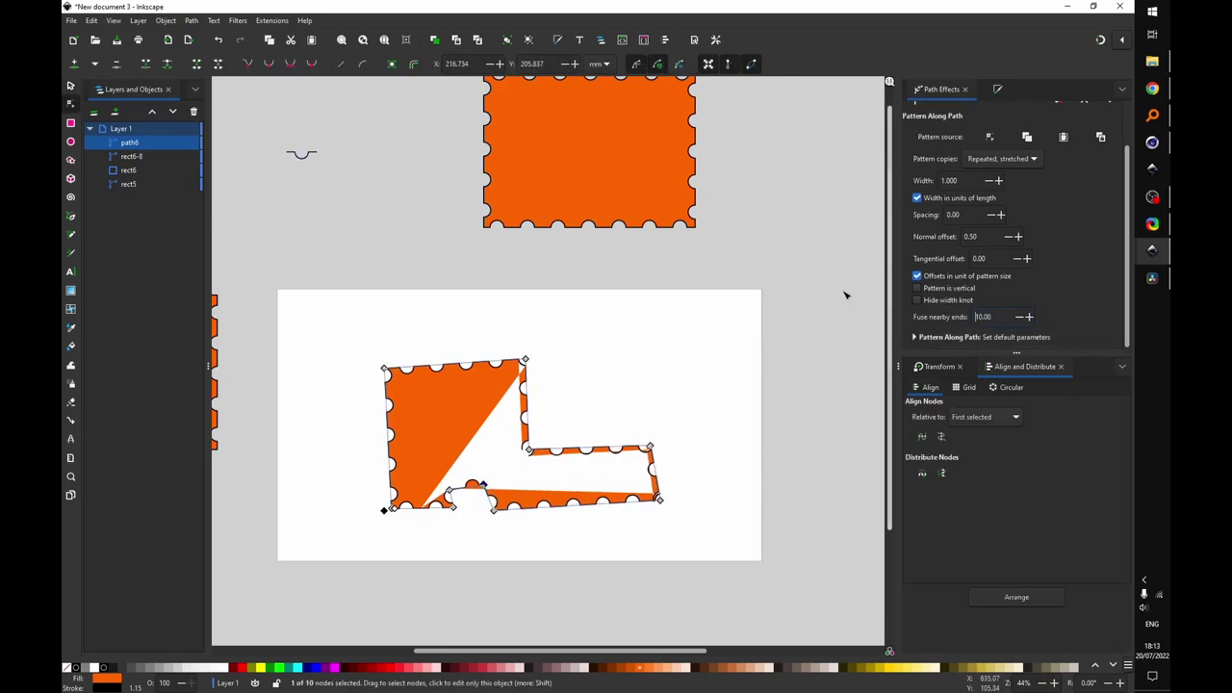
left_click_drag(452, 493, 459, 489)
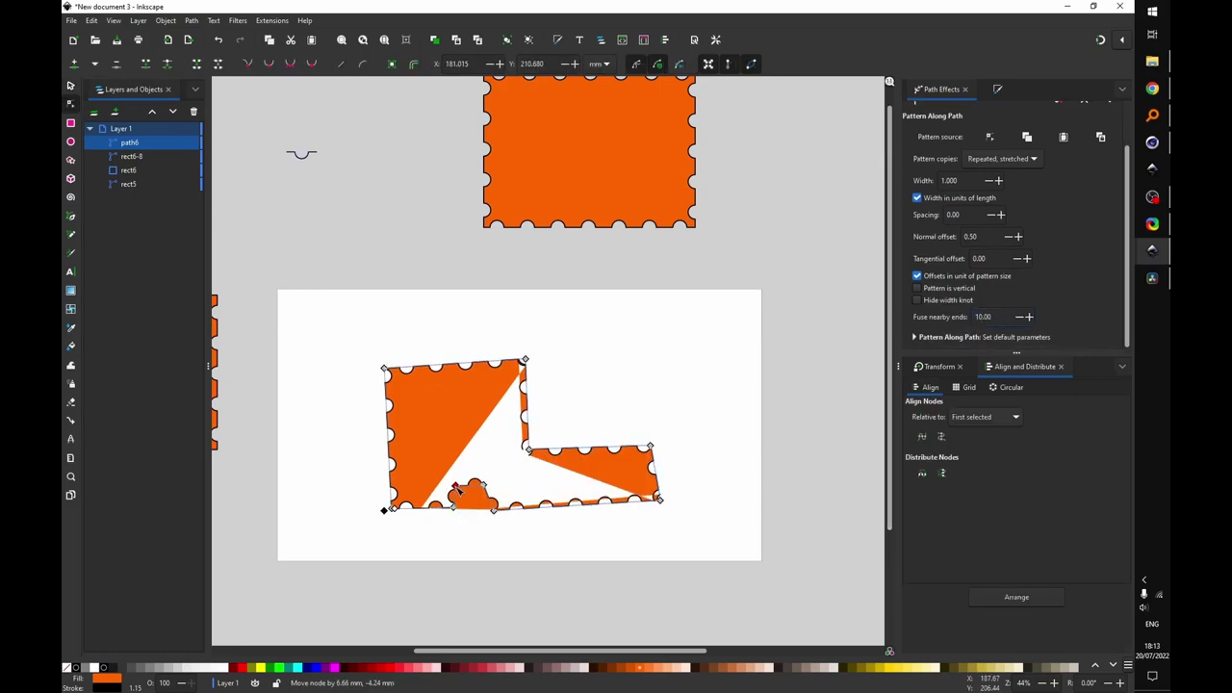
left_click_drag(631, 429, 678, 501)
left_click_drag(393, 508, 386, 513)
left_click_drag(433, 463, 491, 496)
left_click_drag(483, 486, 486, 488)
left_click_drag(384, 369, 377, 362)
double_click(982, 317)
left_click_drag(678, 501, 678, 510)
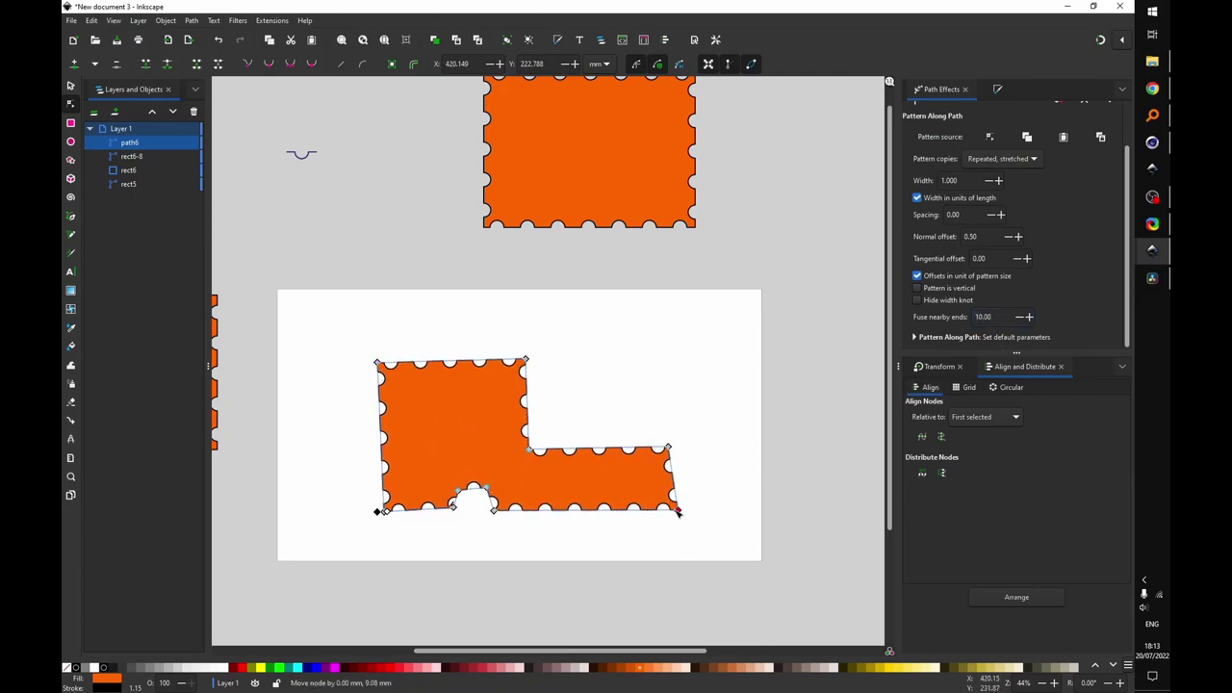
Nudge the node at the left foot of the L-shape's cutout downward to straighten the adjoining lower edge, and deselect the shape
left_click(751, 481)
scroll(472, 525, "up", 2)
left_click(435, 483)
left_click_drag(434, 489, 427, 497)
scroll(478, 535, "down", 2)
left_click(539, 586)
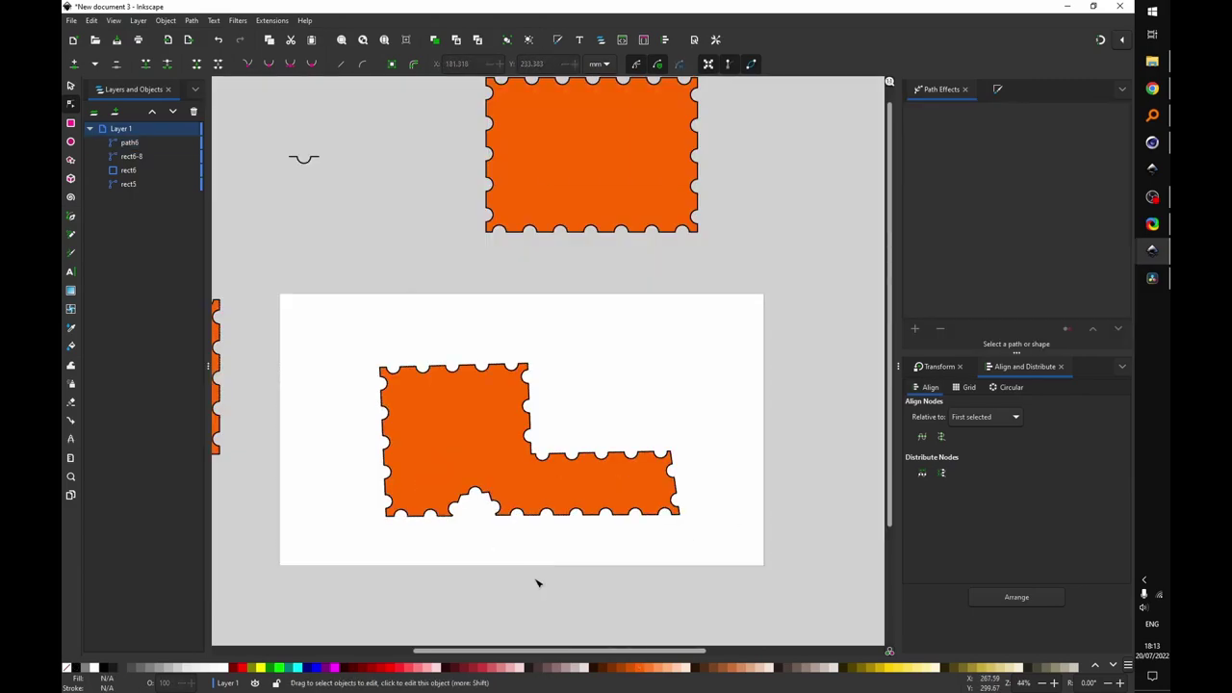